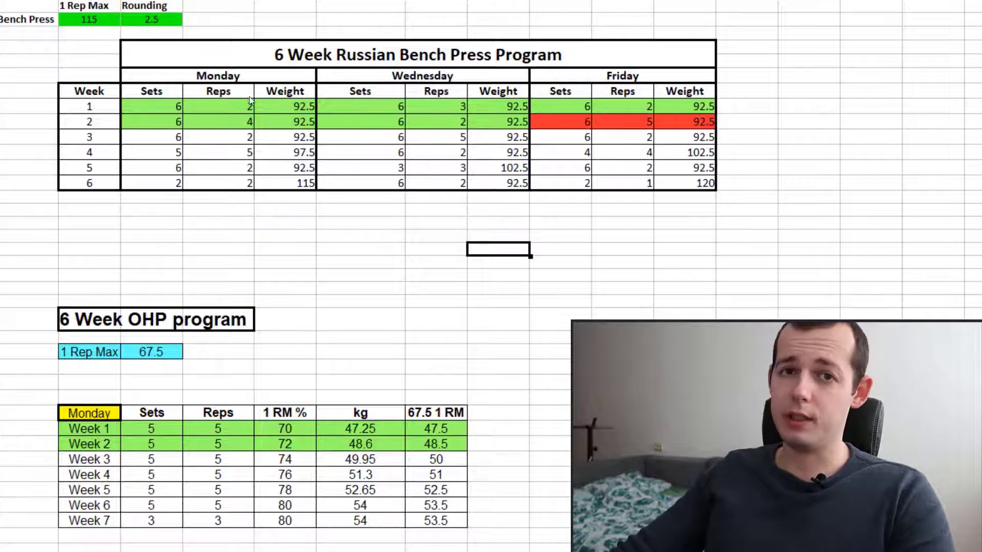
# Select the bench press table and the week 1, week 2 and week 4 entries to review them
pyautogui.moveTo(95, 32); pyautogui.dragTo(678, 214)
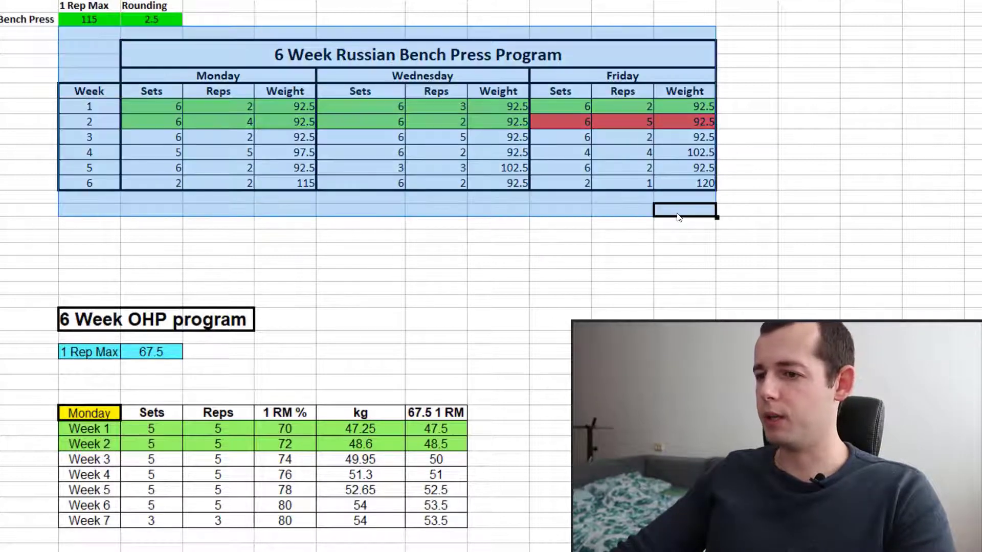
pyautogui.click(534, 261)
pyautogui.moveTo(162, 105); pyautogui.dragTo(672, 104)
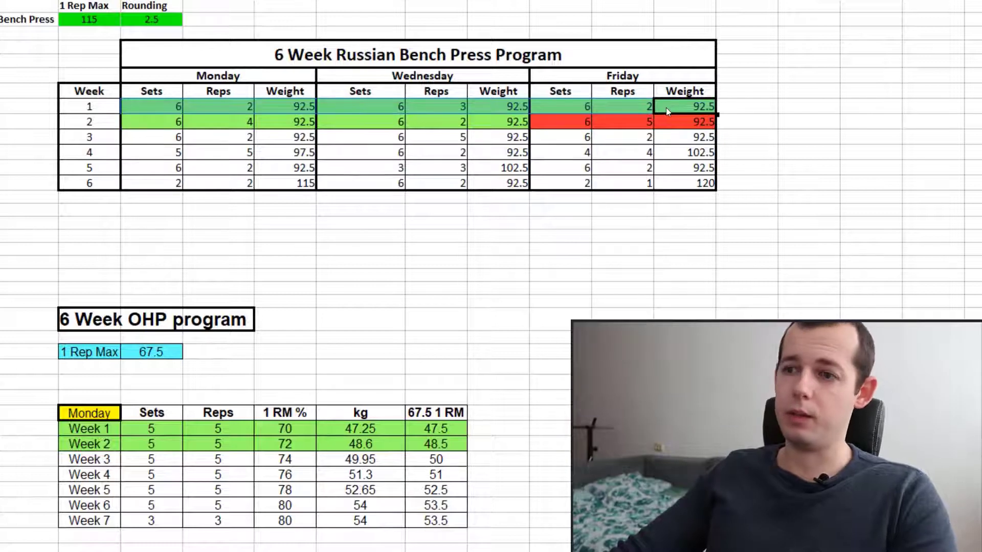
pyautogui.click(309, 149)
pyautogui.moveTo(167, 119); pyautogui.dragTo(307, 120)
pyautogui.moveTo(376, 118); pyautogui.dragTo(519, 122)
pyautogui.click(616, 125)
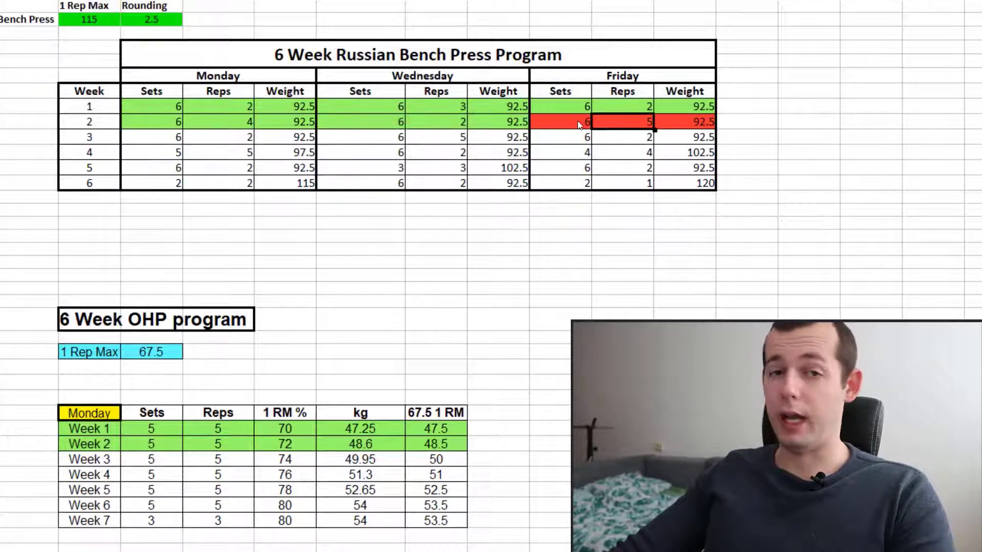
pyautogui.moveTo(579, 125); pyautogui.dragTo(747, 122)
pyautogui.click(680, 122)
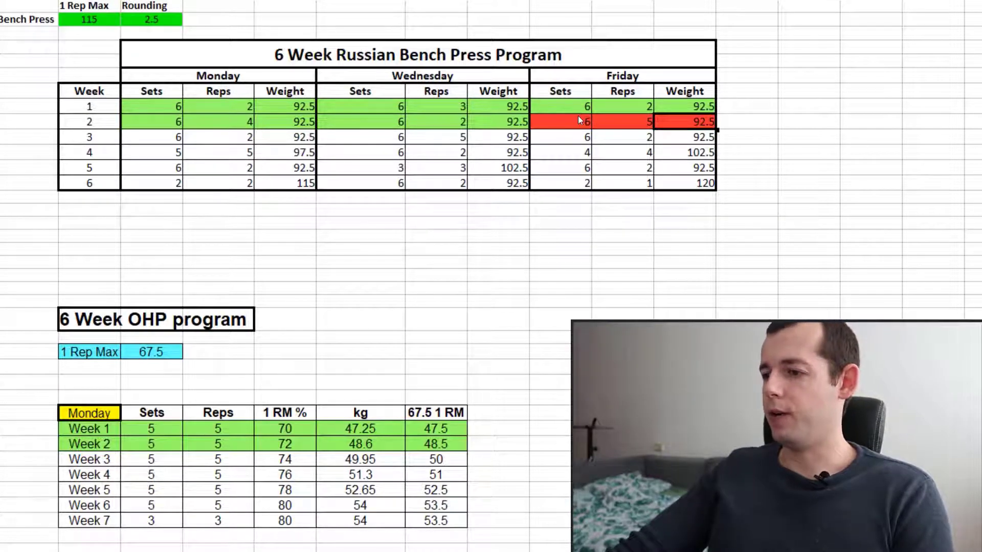
pyautogui.moveTo(578, 121); pyautogui.dragTo(673, 128)
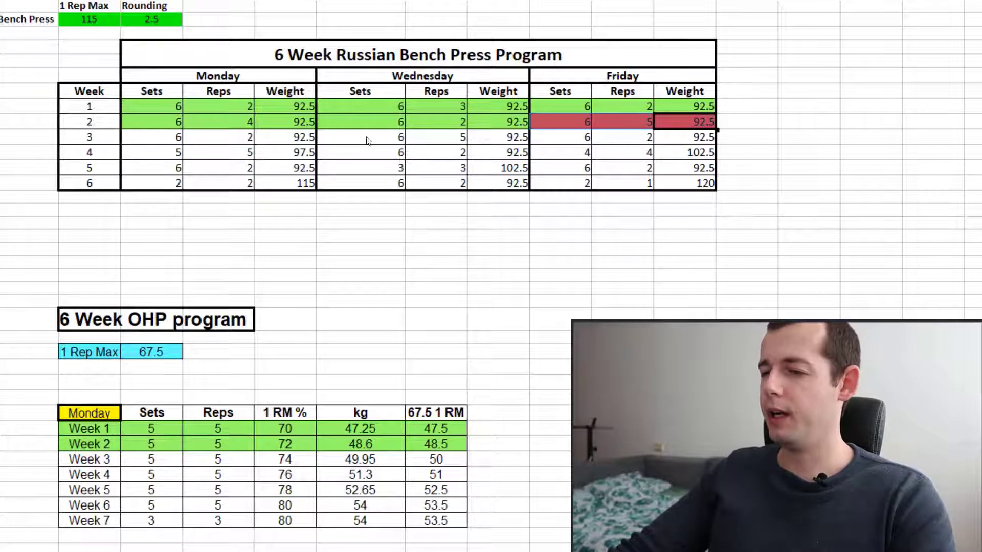
# Select the week 1, 3 and 4 rows and week 2 Friday's sets, reps and weight
pyautogui.moveTo(149, 106); pyautogui.dragTo(667, 137)
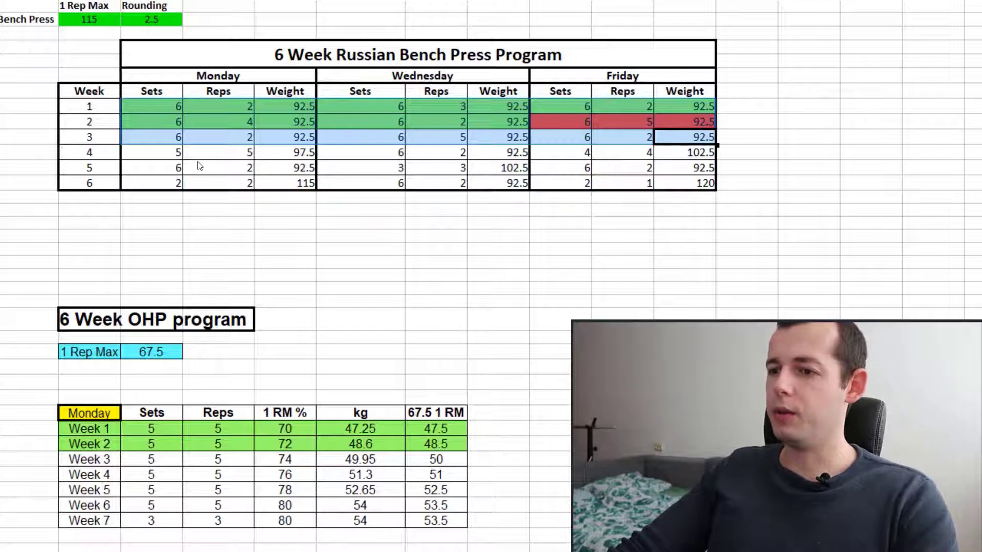
pyautogui.moveTo(168, 153); pyautogui.dragTo(271, 155)
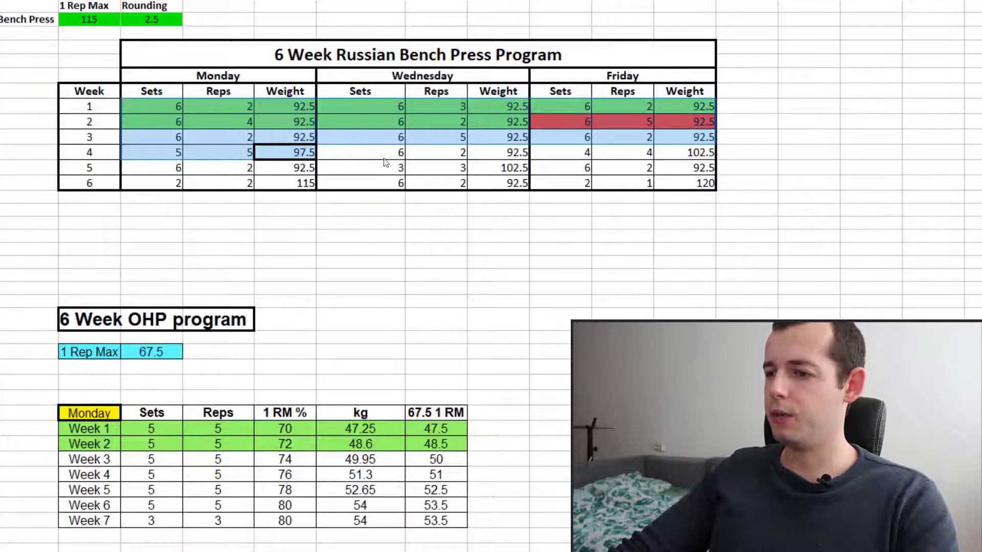
pyautogui.keyDown('shift'); pyautogui.click(491, 153); pyautogui.keyUp('shift')
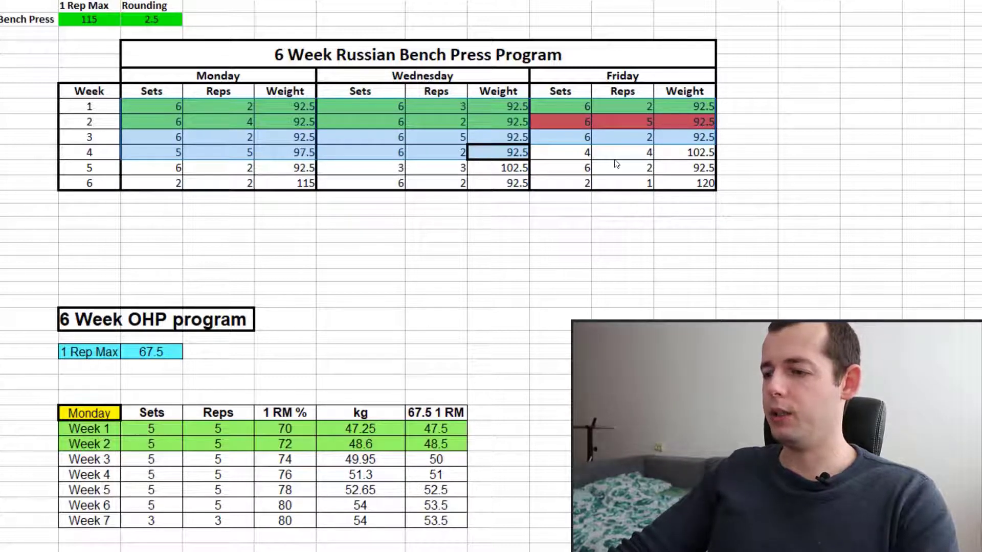
pyautogui.moveTo(577, 153); pyautogui.dragTo(710, 157)
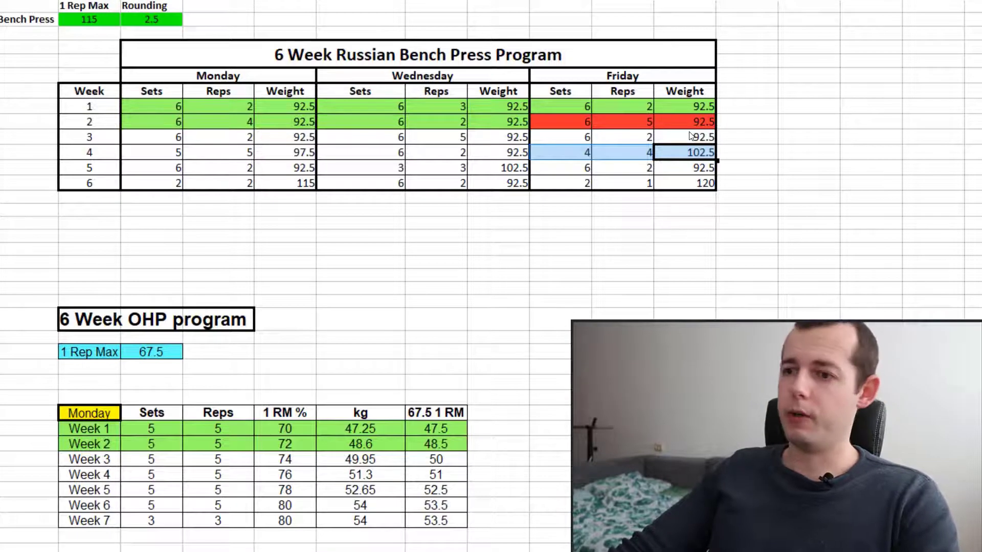
pyautogui.moveTo(560, 126); pyautogui.dragTo(686, 130)
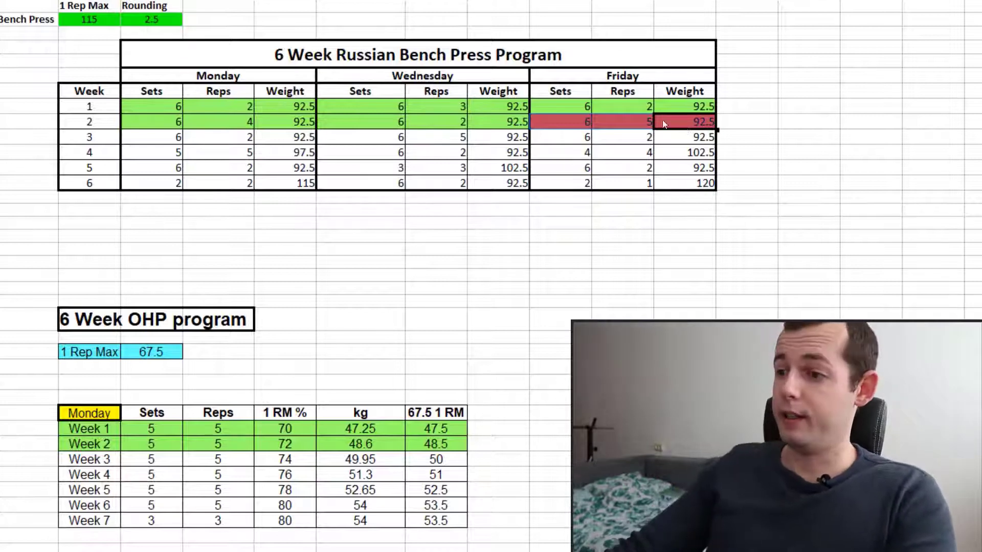
pyautogui.moveTo(109, 138); pyautogui.dragTo(616, 134)
pyautogui.click(163, 156)
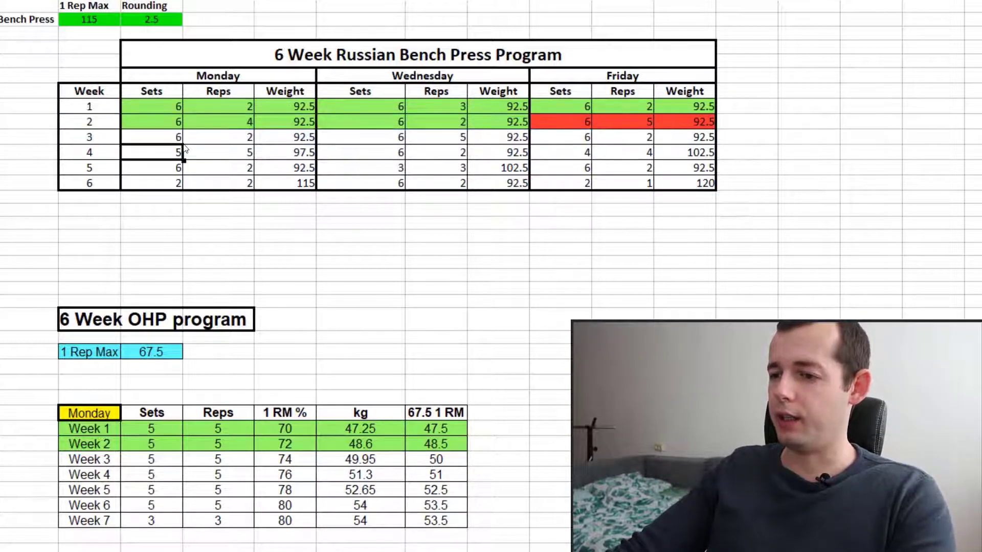
pyautogui.moveTo(173, 138); pyautogui.dragTo(502, 134)
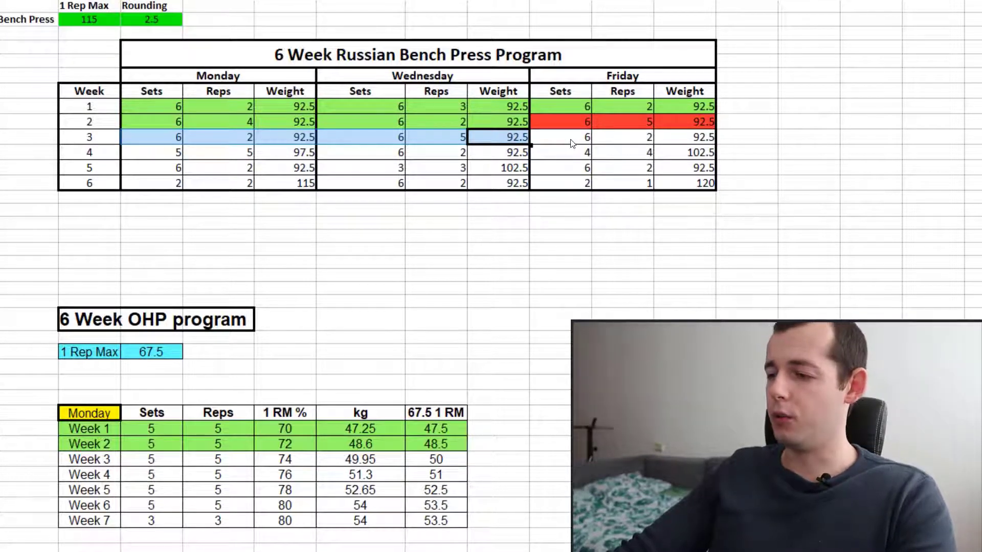
pyautogui.keyDown('shift'); pyautogui.click(691, 134); pyautogui.keyUp('shift')
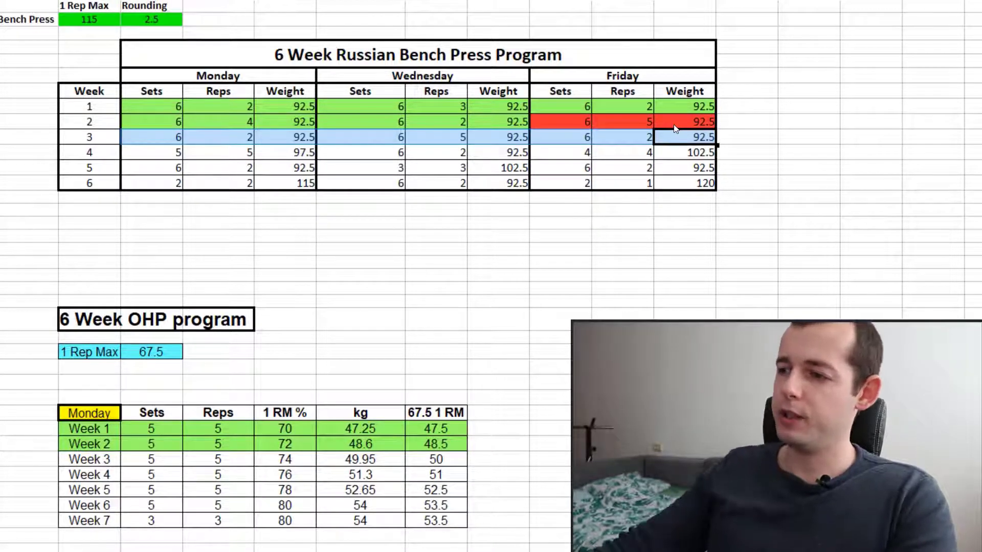
pyautogui.moveTo(572, 124); pyautogui.dragTo(707, 122)
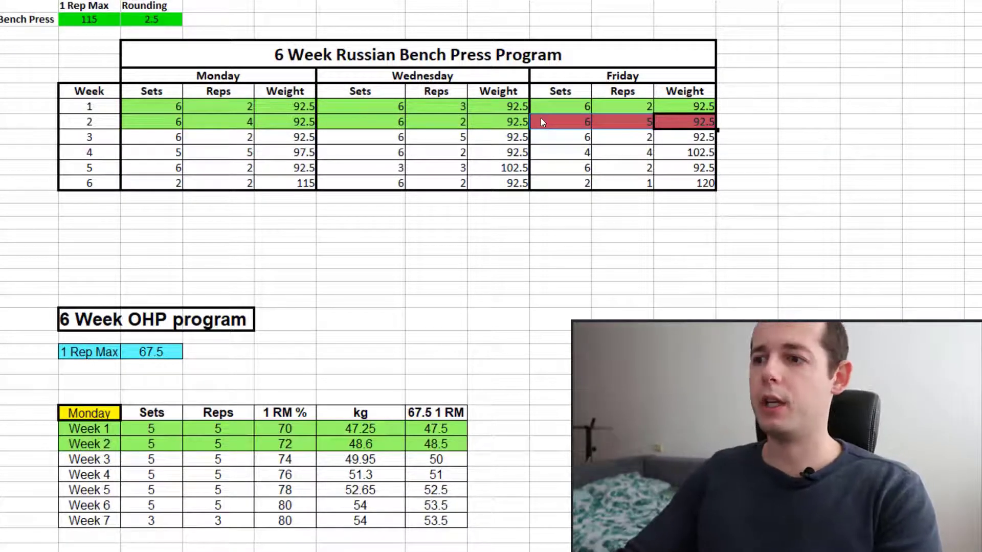
pyautogui.click(576, 126)
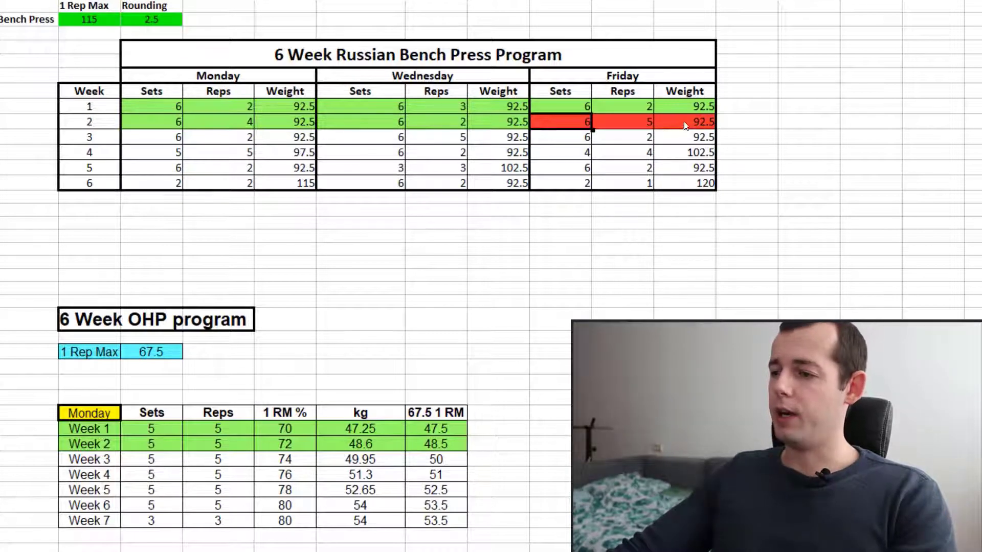
pyautogui.moveTo(685, 123); pyautogui.dragTo(573, 123)
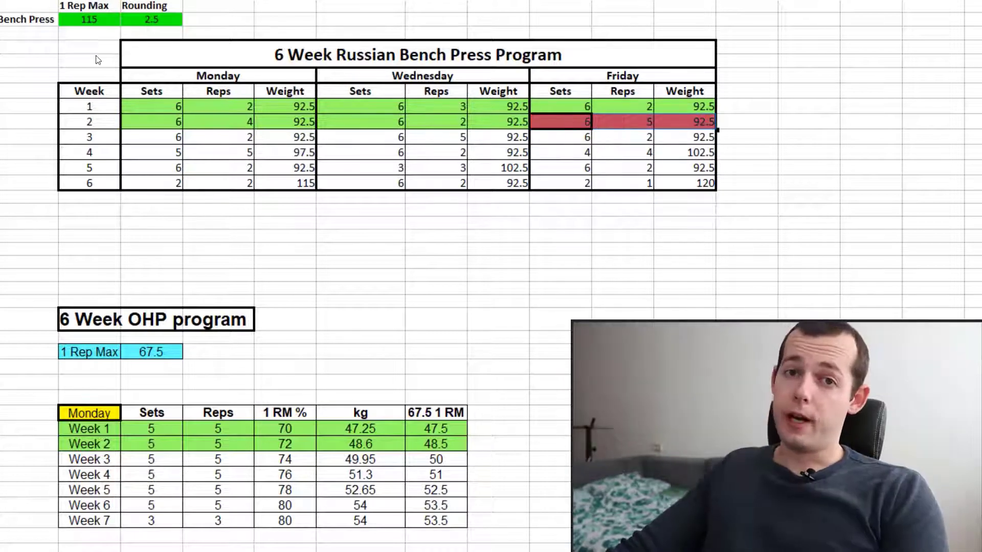
# Try 110 and 112.5 as the Bench Press 1 Rep Max, then set it back to 115
pyautogui.click(88, 20)
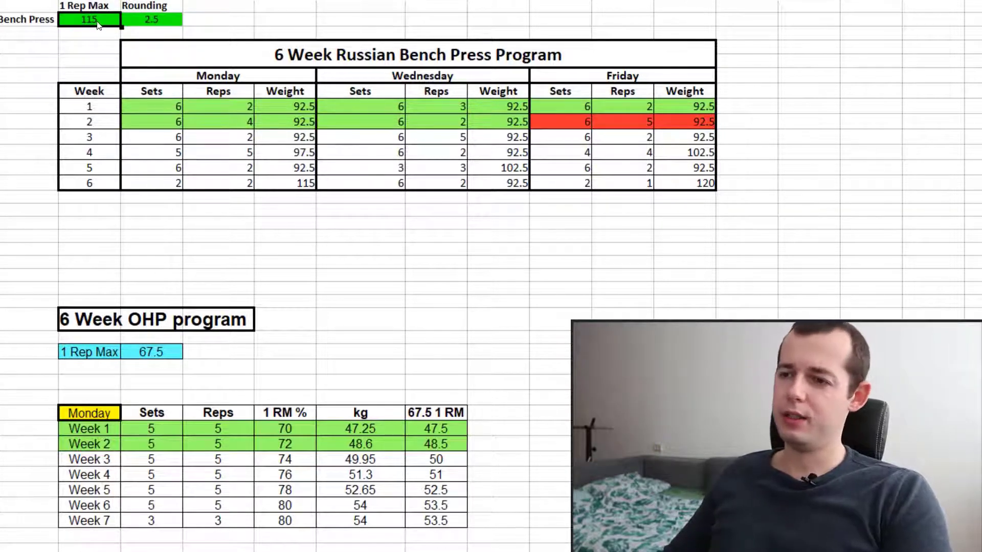
pyautogui.write('110')
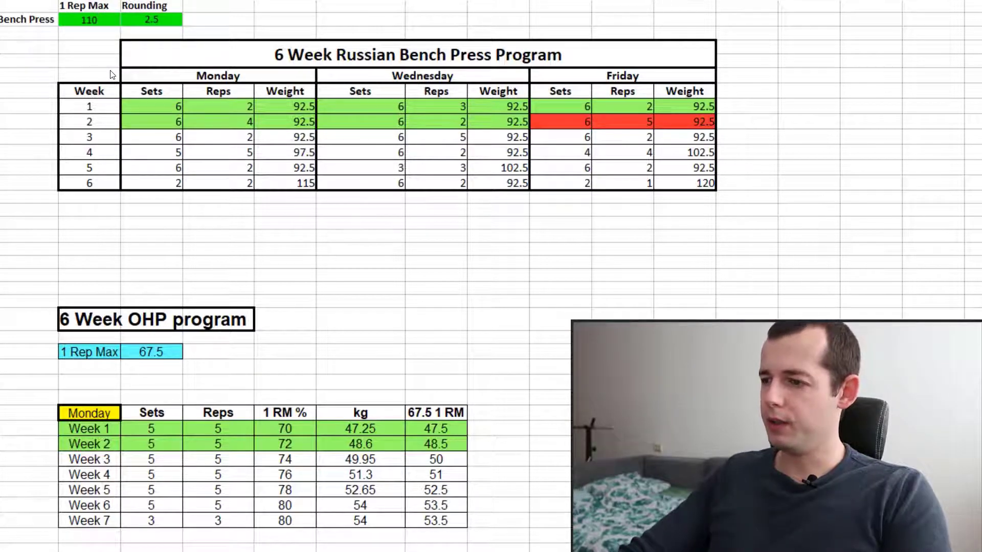
pyautogui.press('Return')
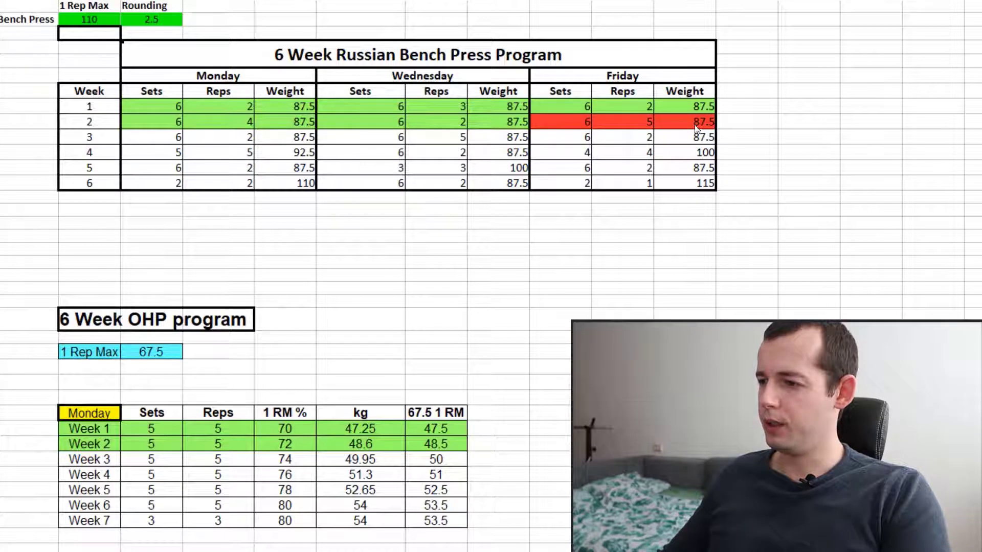
pyautogui.click(87, 19)
pyautogui.write('112.5')
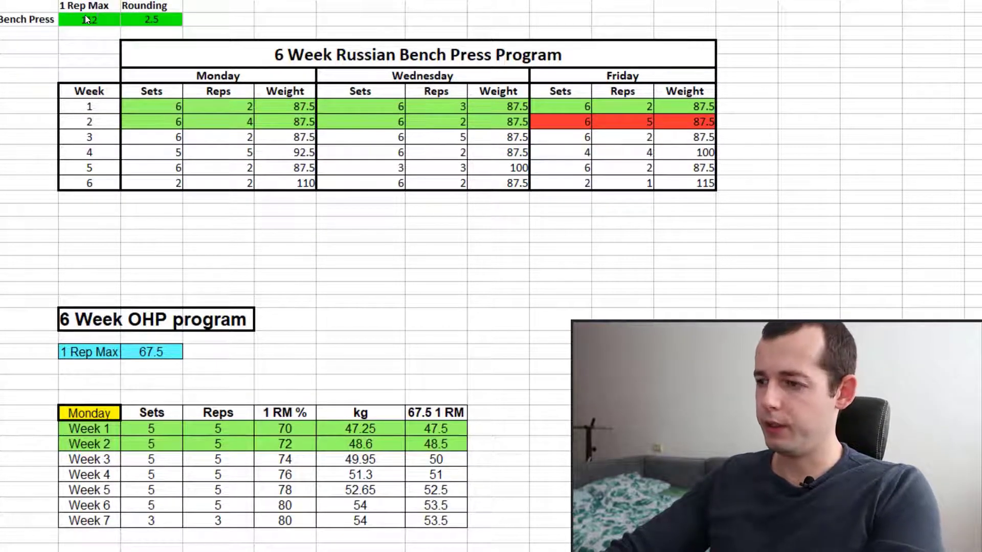
pyautogui.press('Return')
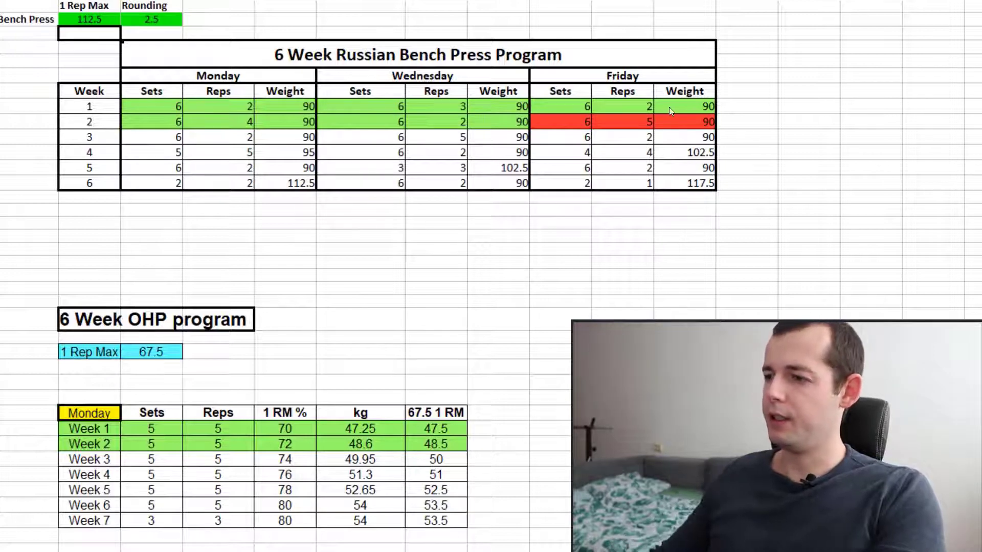
pyautogui.moveTo(577, 118); pyautogui.dragTo(681, 130)
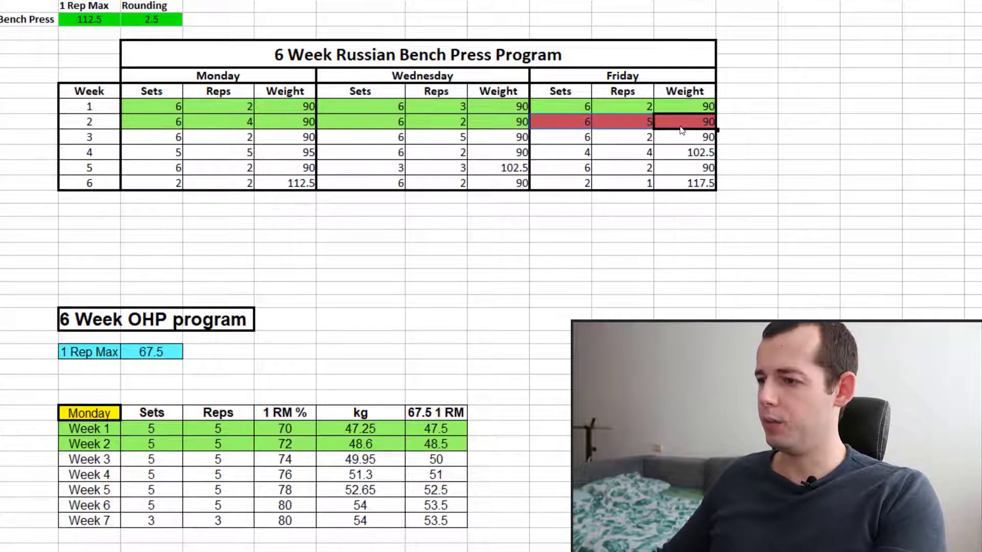
pyautogui.hotkey('ctrl', 'z')
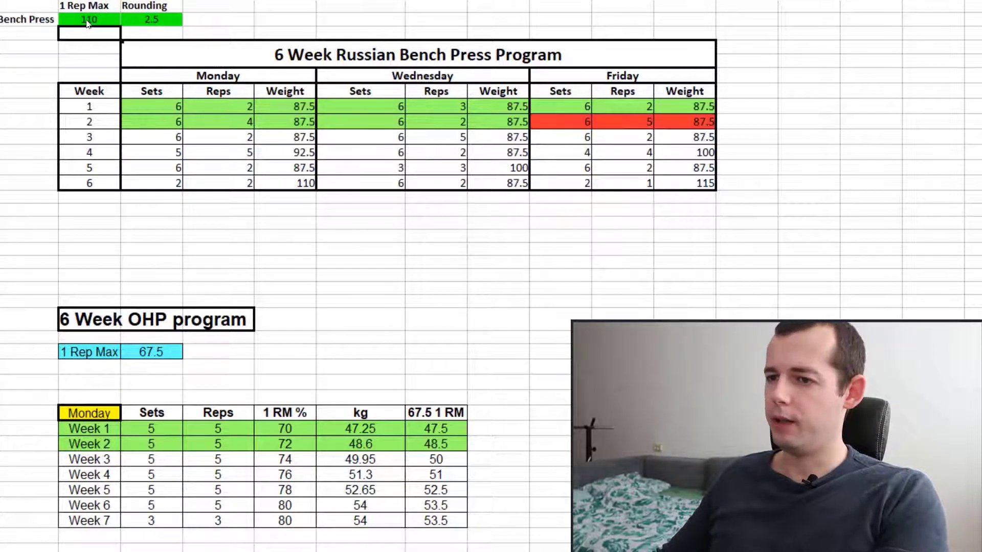
pyautogui.moveTo(572, 152); pyautogui.dragTo(671, 154)
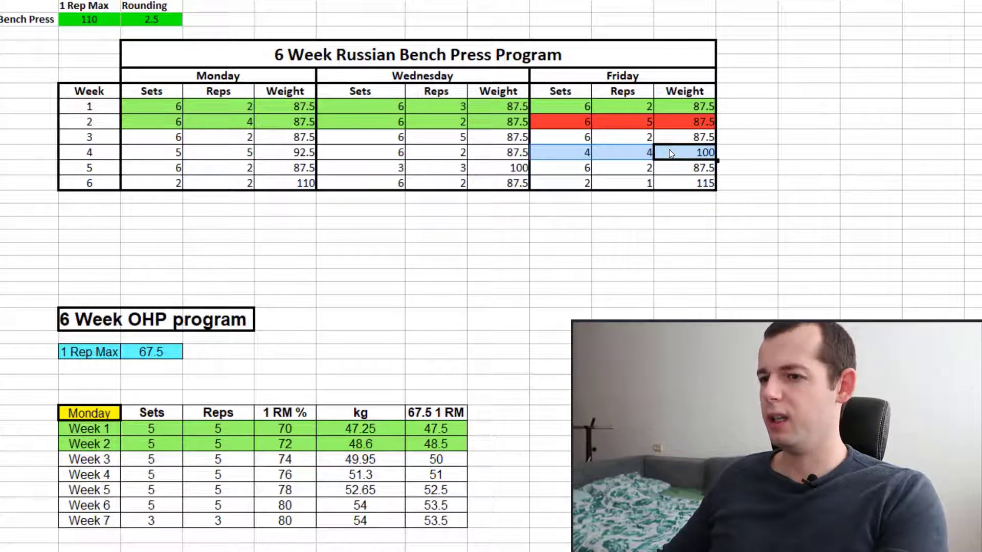
pyautogui.click(89, 20)
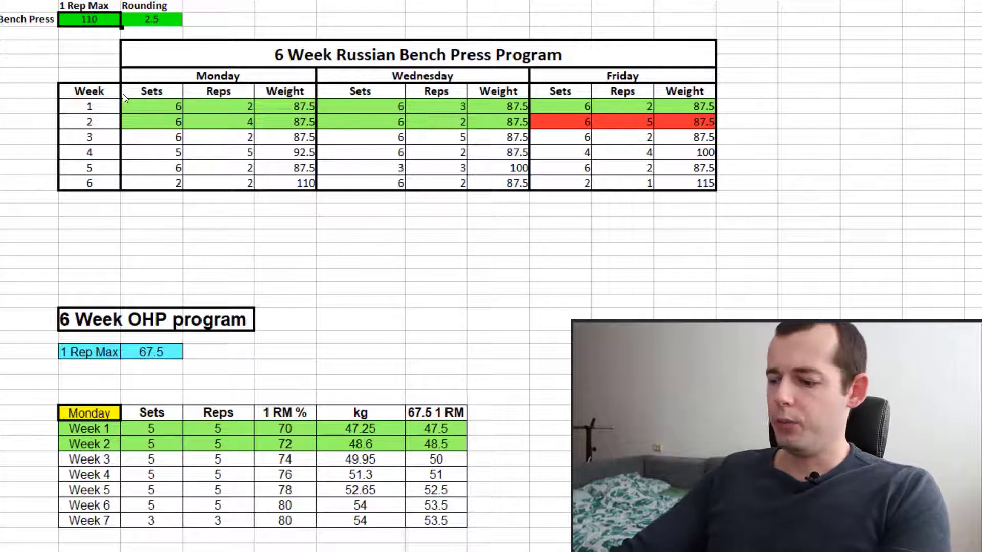
pyautogui.write('115')
pyautogui.press('Return')
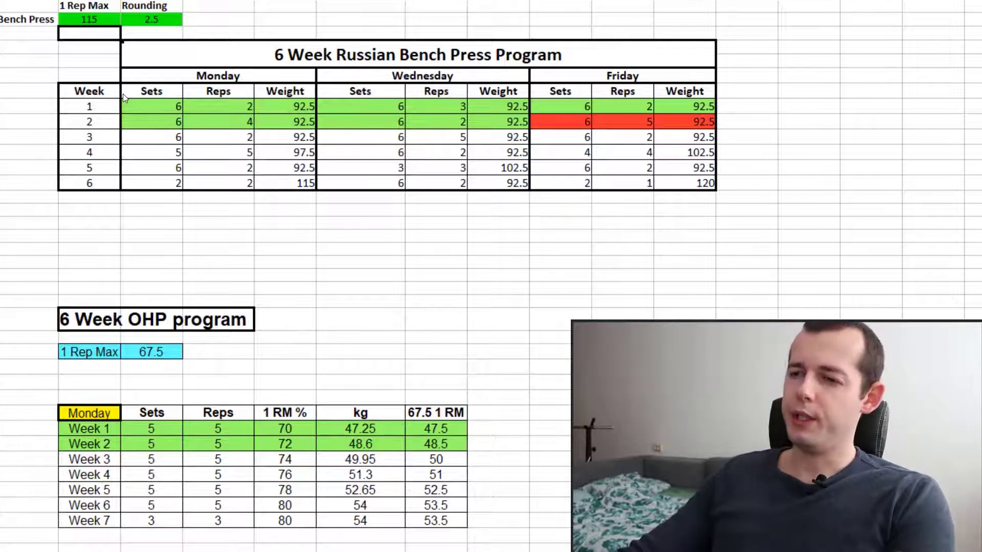
# Select and deselect the bench press table and its week 2 and week 3 rows
pyautogui.click(724, 123)
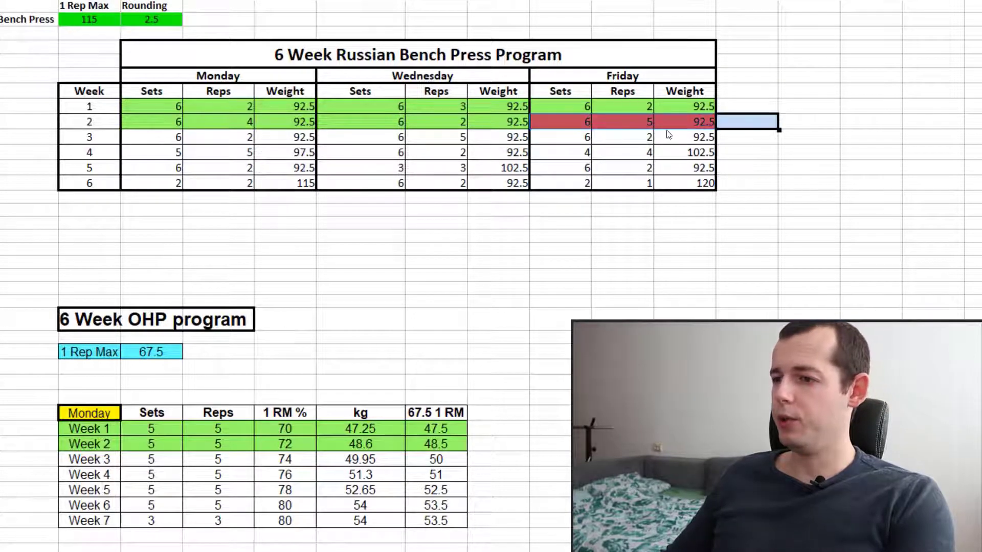
pyautogui.click(721, 139)
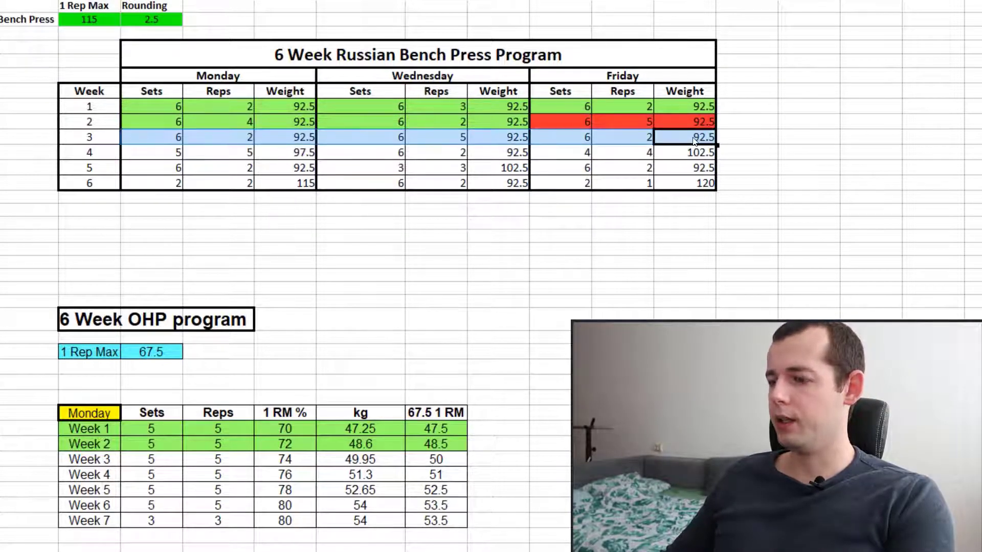
pyautogui.click(129, 48)
pyautogui.keyDown('shift'); pyautogui.click(678, 196); pyautogui.keyUp('shift')
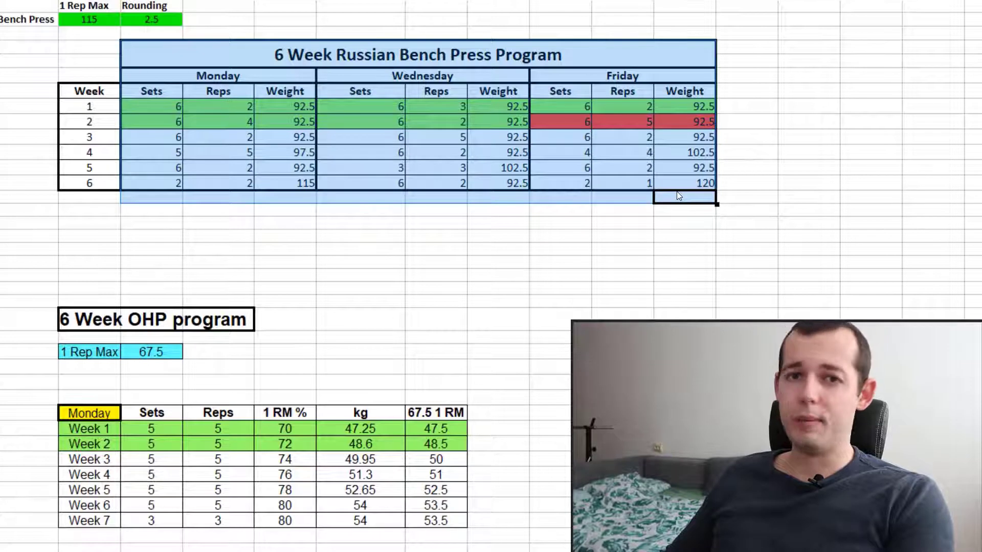
pyautogui.click(549, 290)
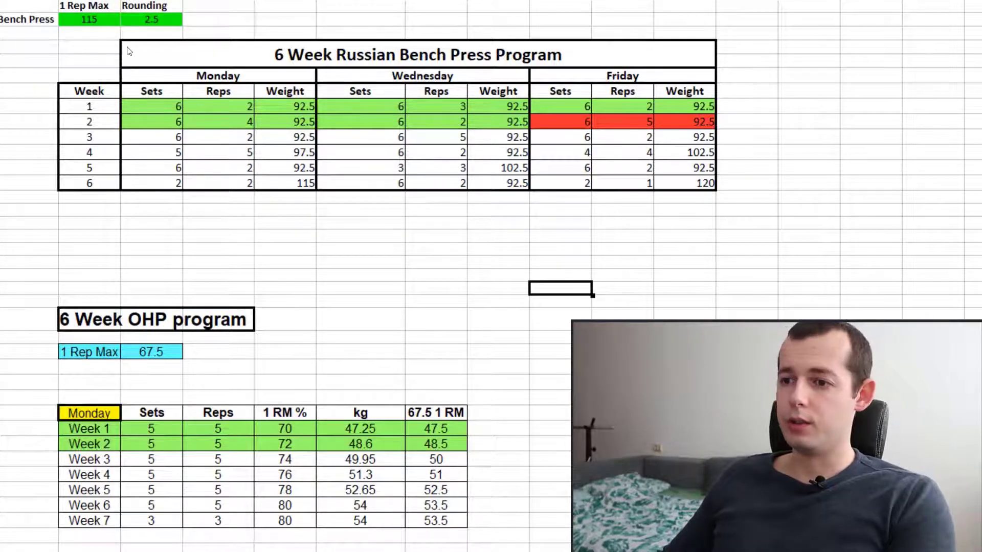
pyautogui.moveTo(125, 44); pyautogui.dragTo(622, 223)
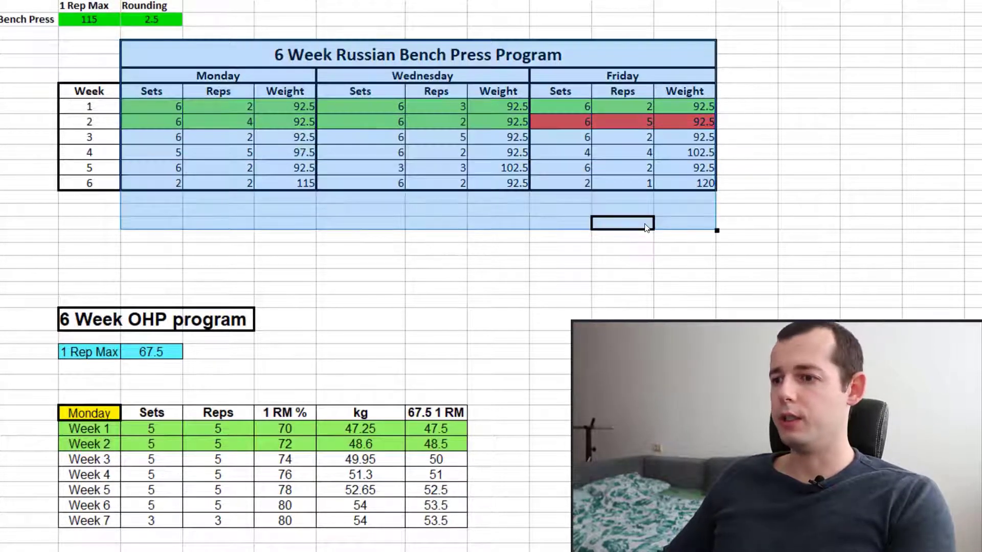
pyautogui.click(546, 295)
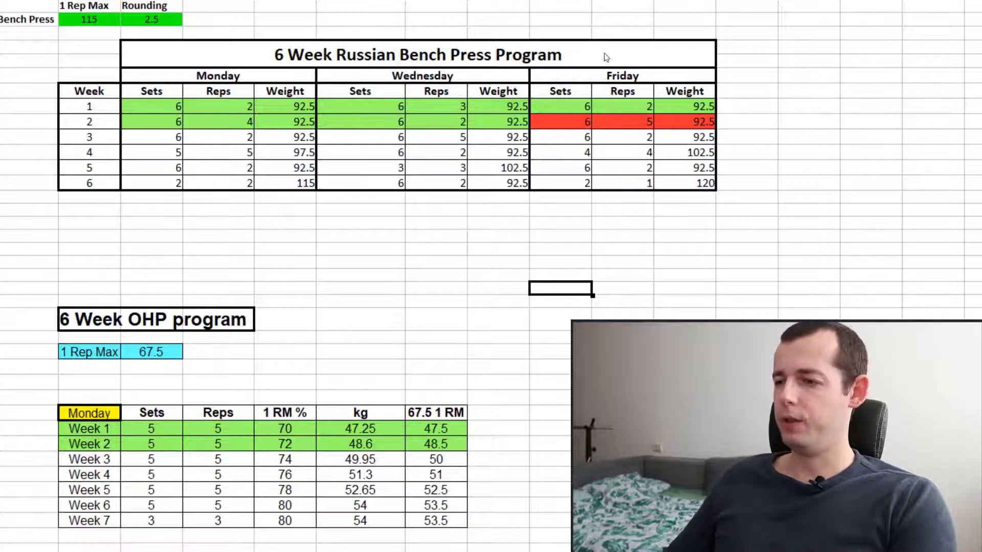
pyautogui.moveTo(545, 128); pyautogui.dragTo(698, 138)
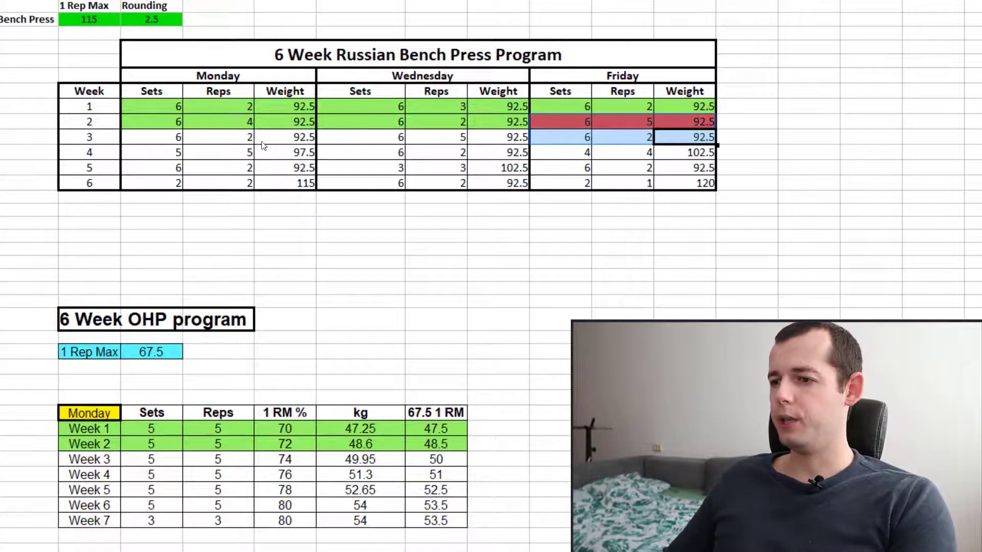
pyautogui.moveTo(143, 134); pyautogui.dragTo(643, 134)
pyautogui.click(683, 139)
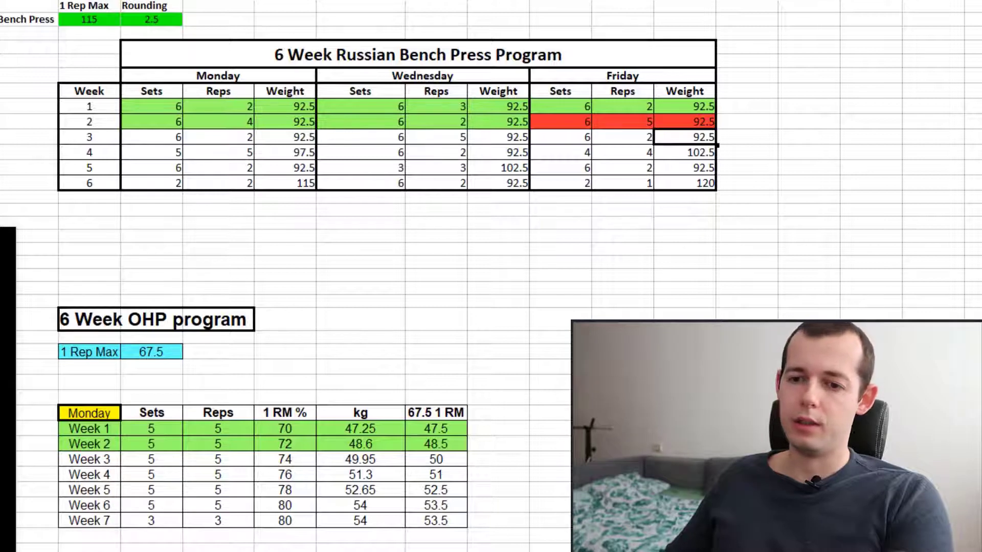
# In Calculator, compute 96 ÷ 0.45 and move the window down slightly
pyautogui.press('Return')
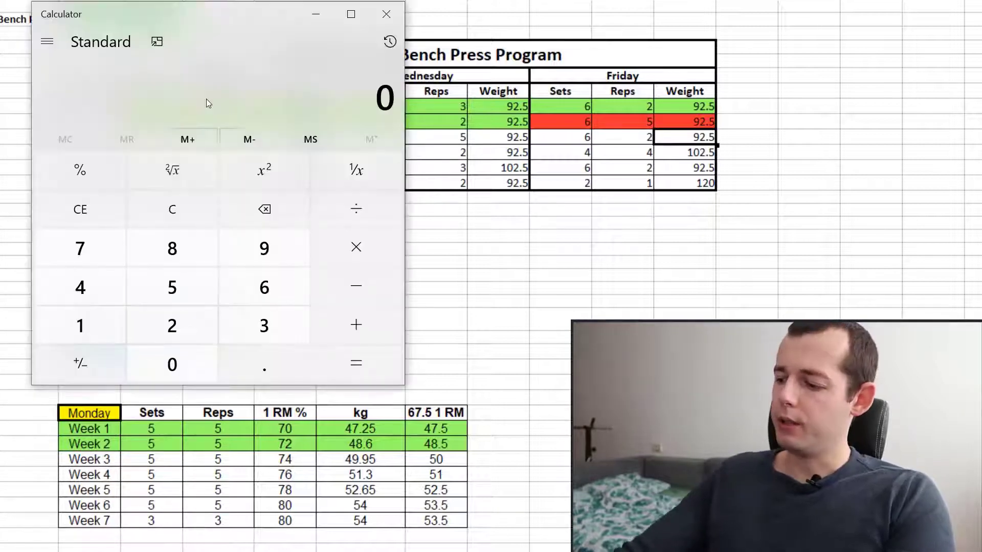
pyautogui.write('96/.')
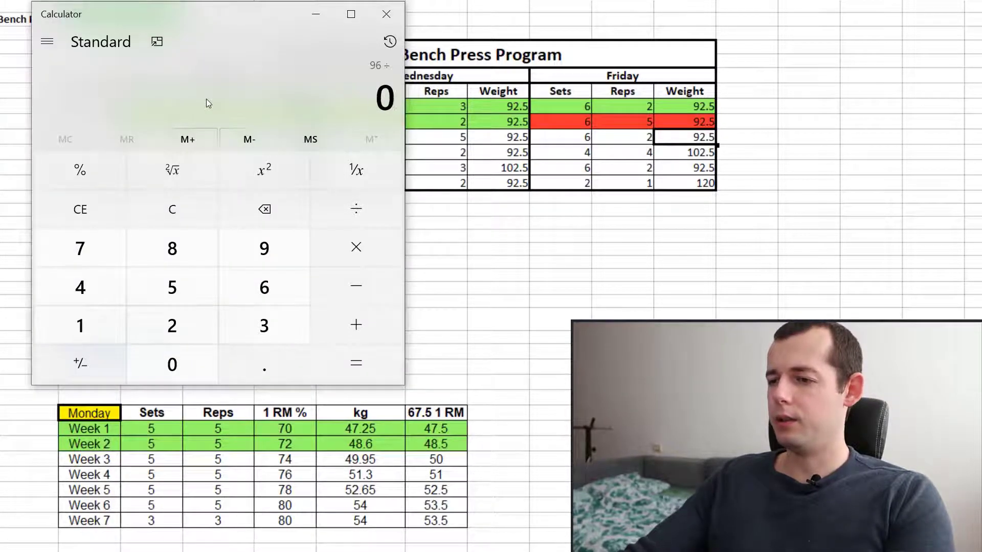
pyautogui.write('45')
pyautogui.press('Return')
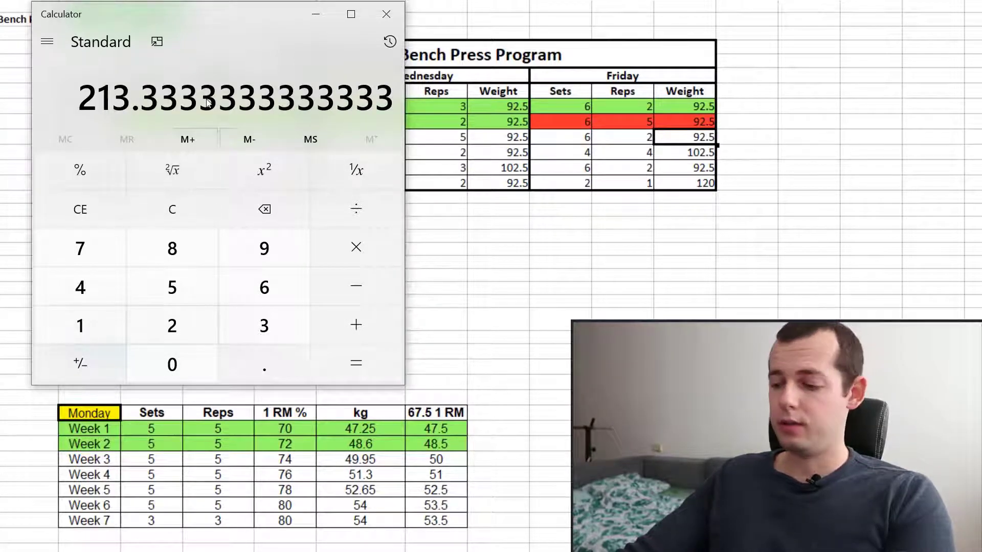
pyautogui.moveTo(169, 14); pyautogui.dragTo(167, 35)
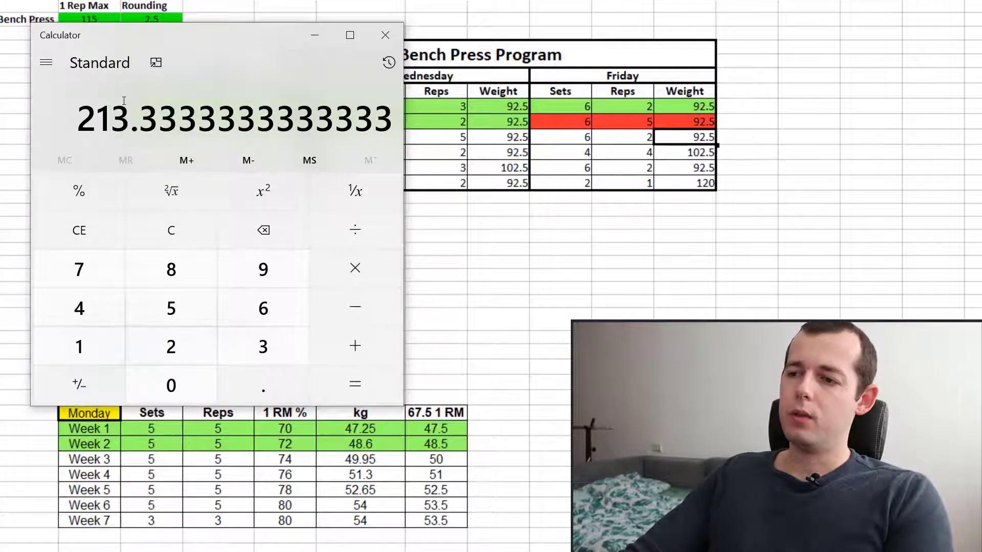
# Clear the display and compute 213 − 180 = 33
pyautogui.press('Escape')
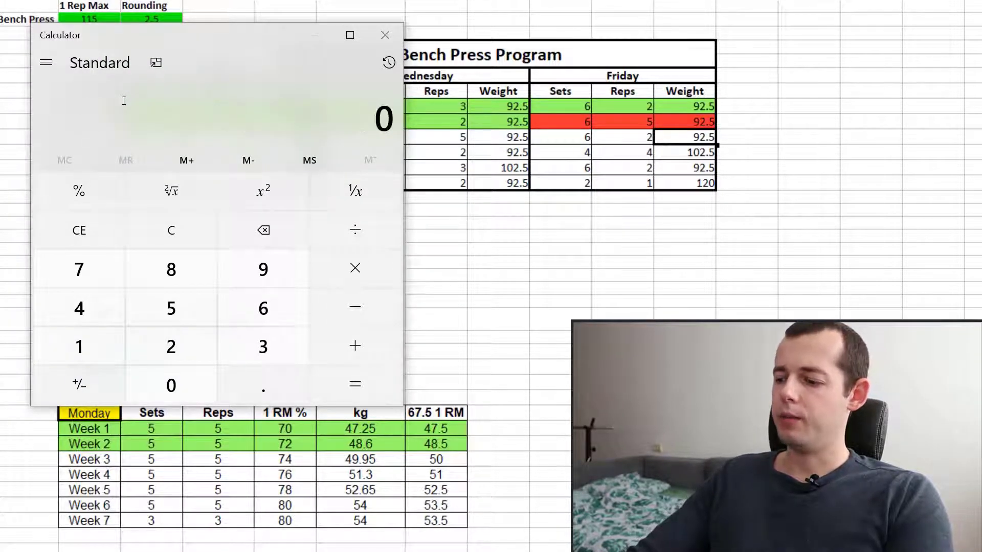
pyautogui.write('96')
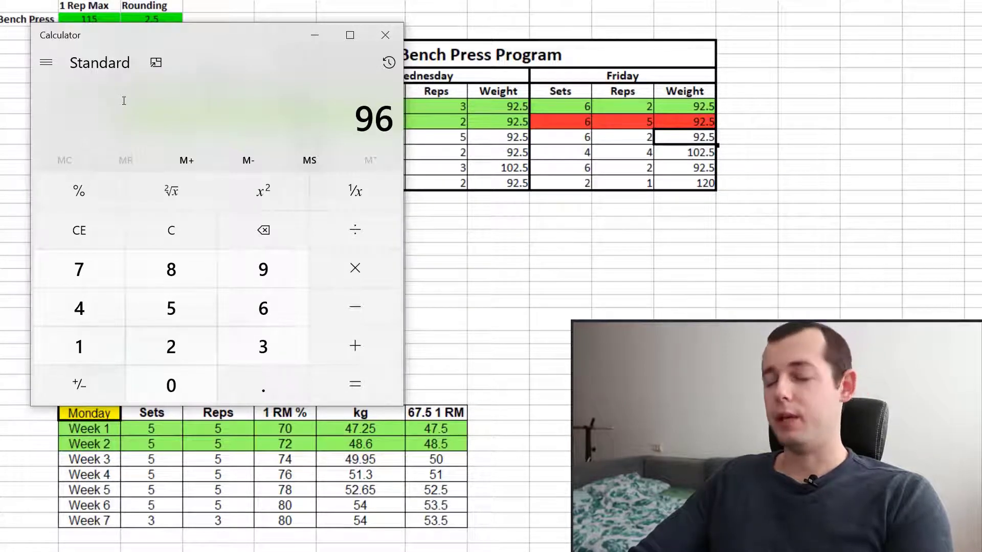
pyautogui.press('Escape')
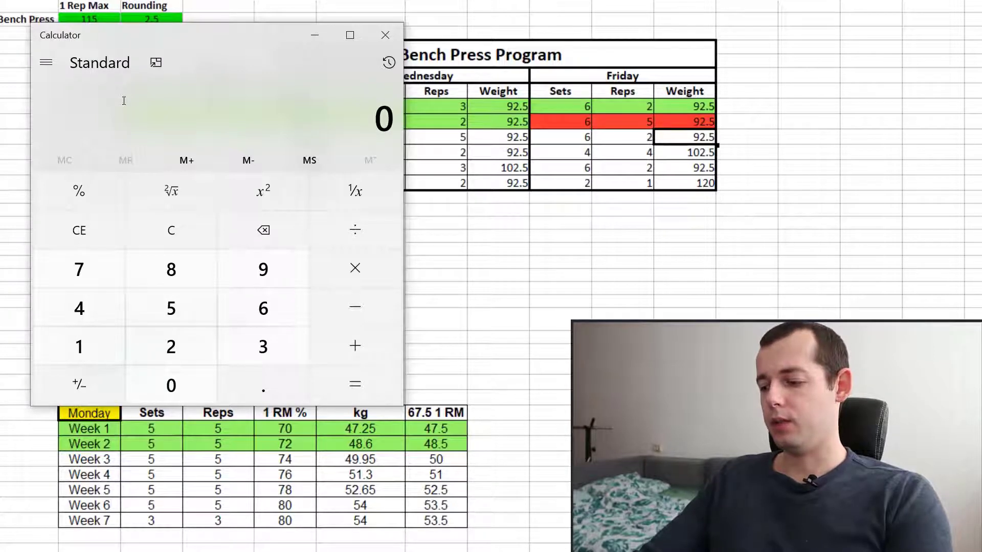
pyautogui.write('213')
pyautogui.press('-')
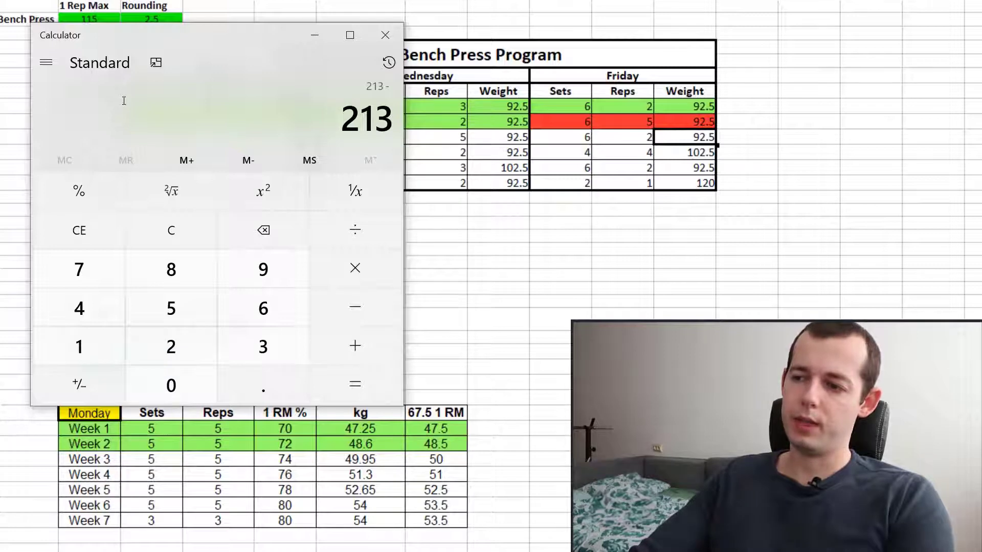
pyautogui.write('180')
pyautogui.press('Return')
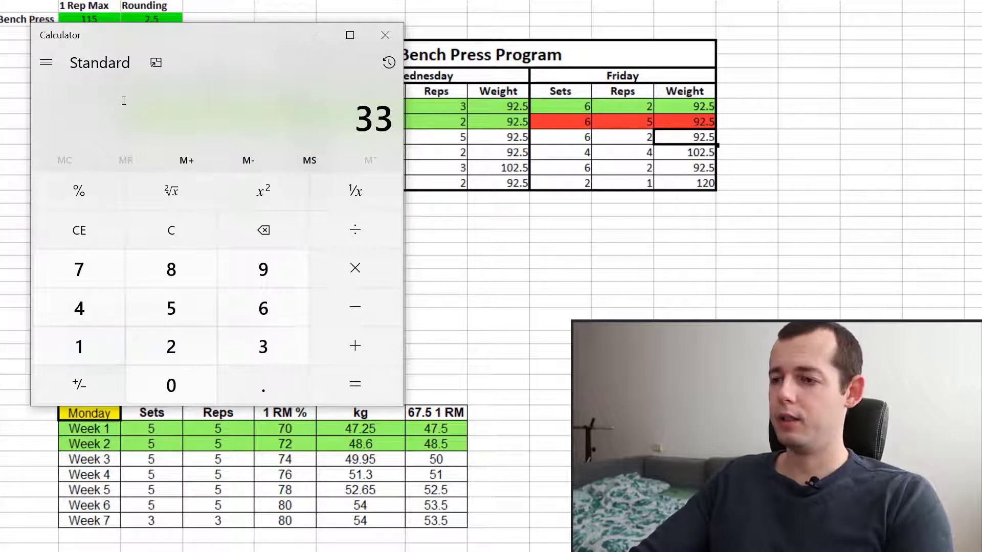
# Compute 180 × 0.45 = 81, then 96 − 81 to get 15
pyautogui.press('Escape')
pyautogui.write('180*0')
pyautogui.write('.45')
pyautogui.press('Return')
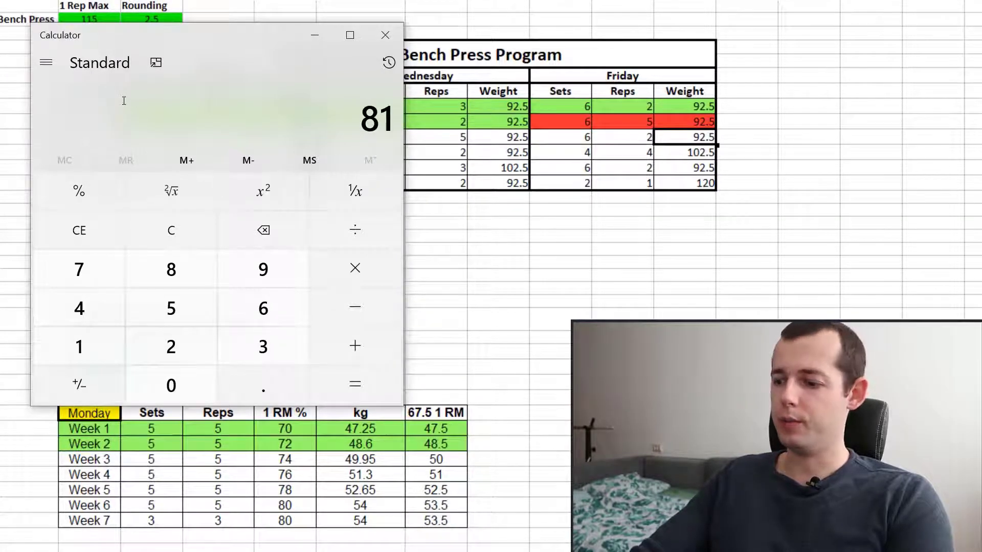
pyautogui.press('Escape')
pyautogui.write('96-8')
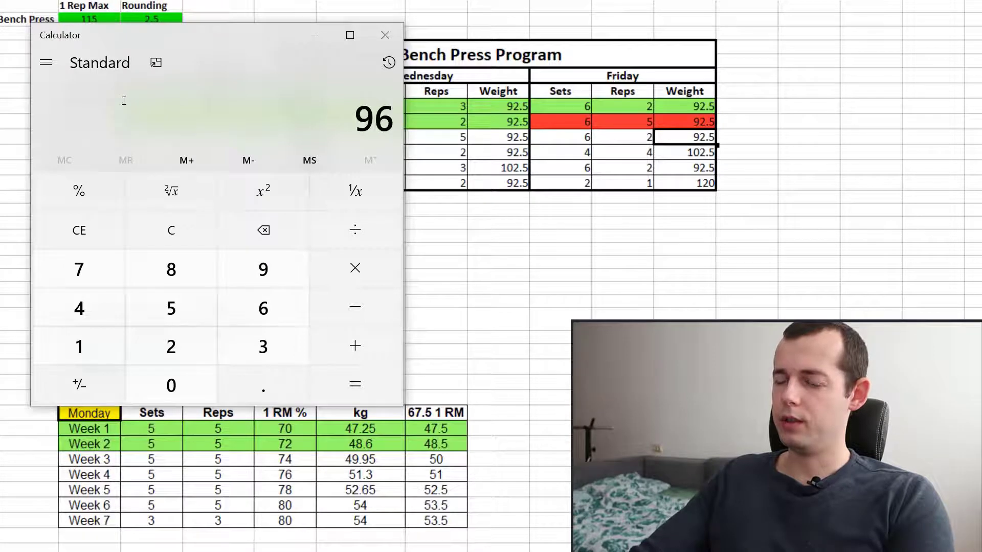
pyautogui.press('Escape')
pyautogui.write('15')
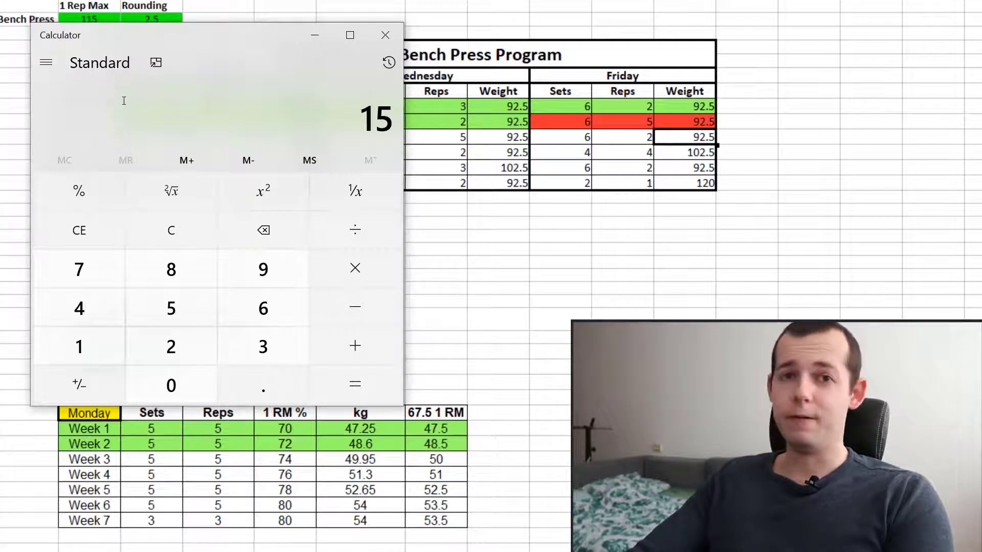
# Subtract 5 from 96 repeatedly to get 91, 86 and 81, then close Calculator
pyautogui.press('Delete')
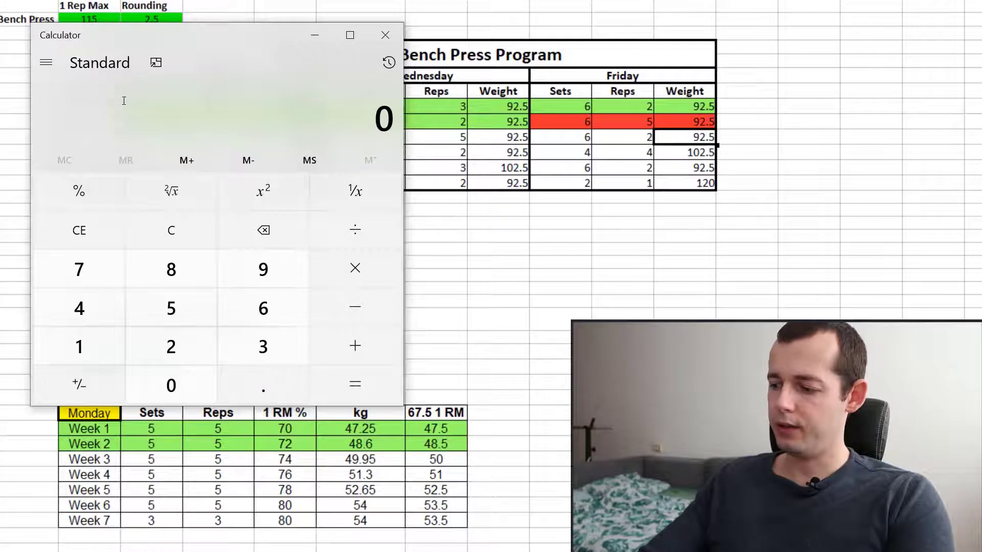
pyautogui.press('9')
pyautogui.press('6')
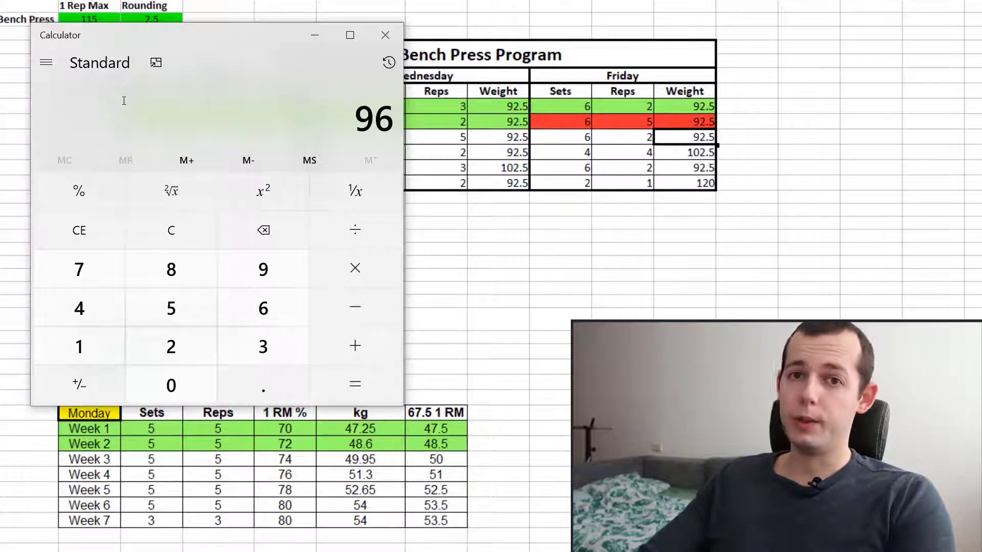
pyautogui.press('-')
pyautogui.press('5')
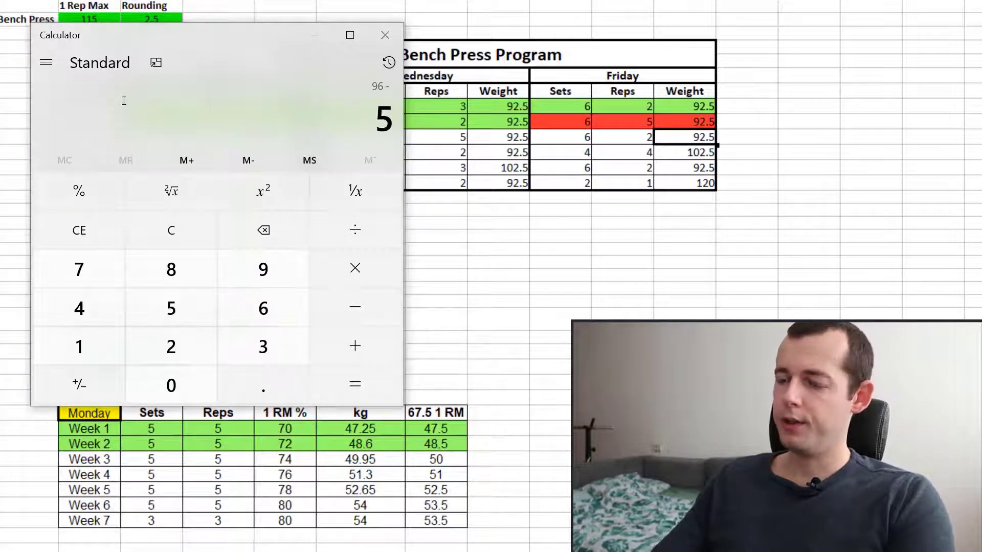
pyautogui.press('Return')
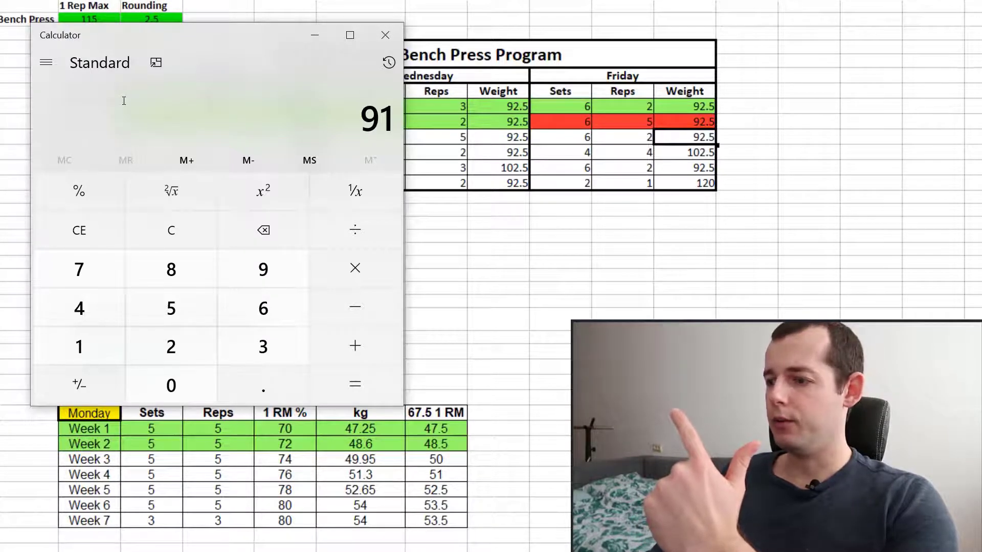
pyautogui.press('Return')
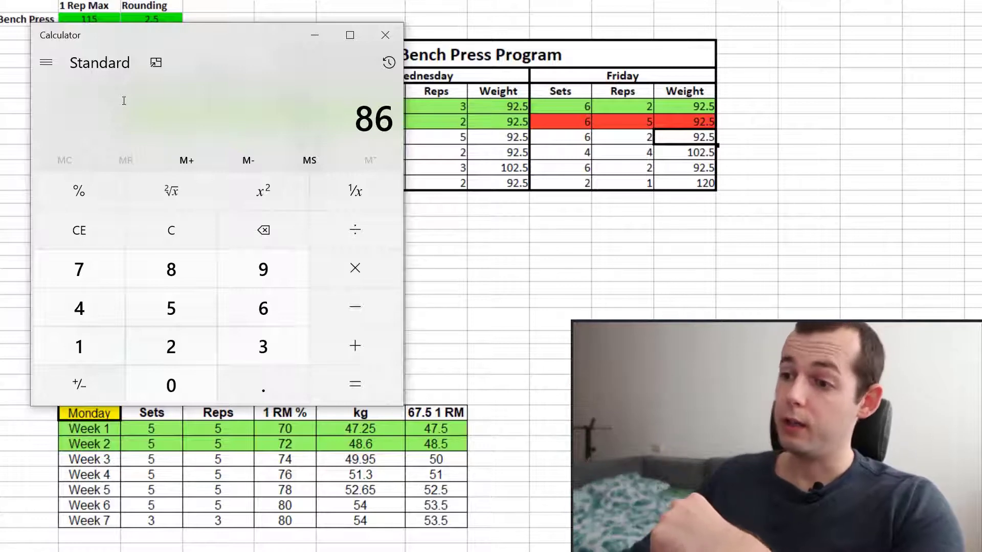
pyautogui.press('-')
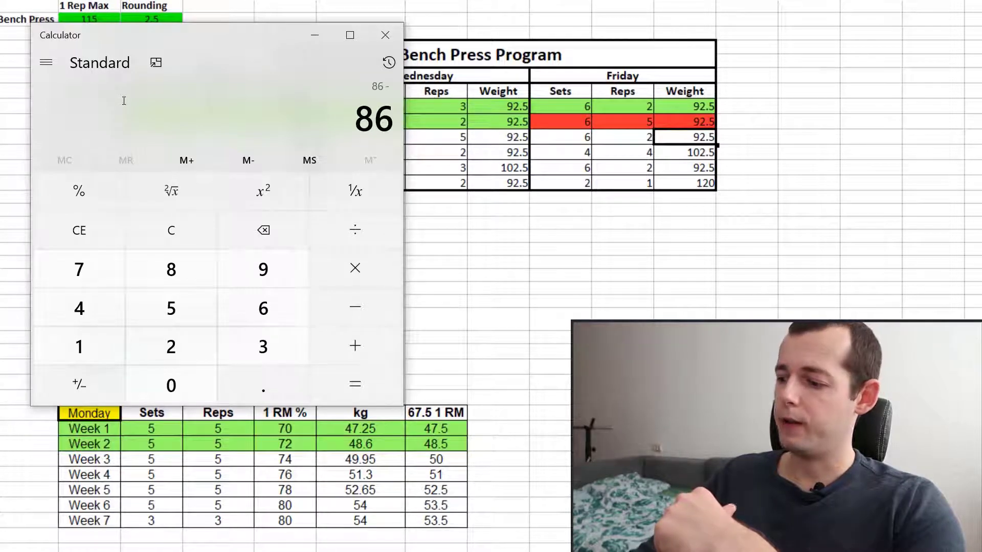
pyautogui.write('5')
pyautogui.press('Return')
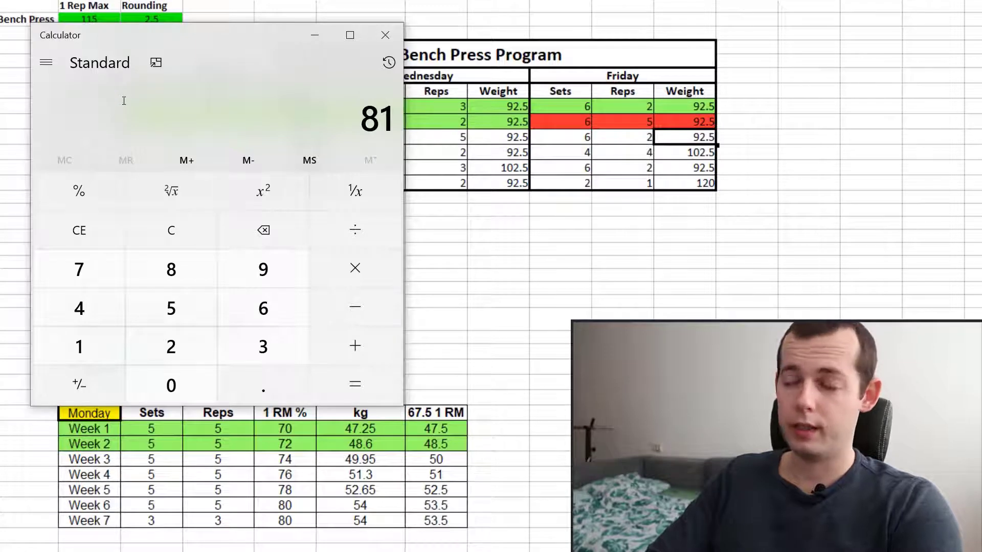
pyautogui.click(388, 39)
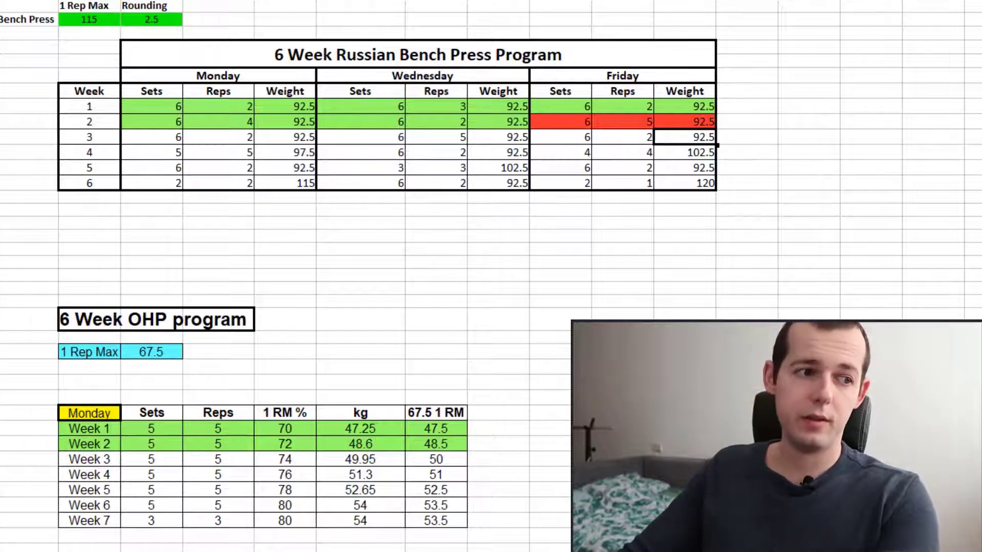
# Switch back to Calculator and compute 4 × 4 = 16
pyautogui.hotkey('alt', 'Tab')
pyautogui.press('4')
pyautogui.press('Return')
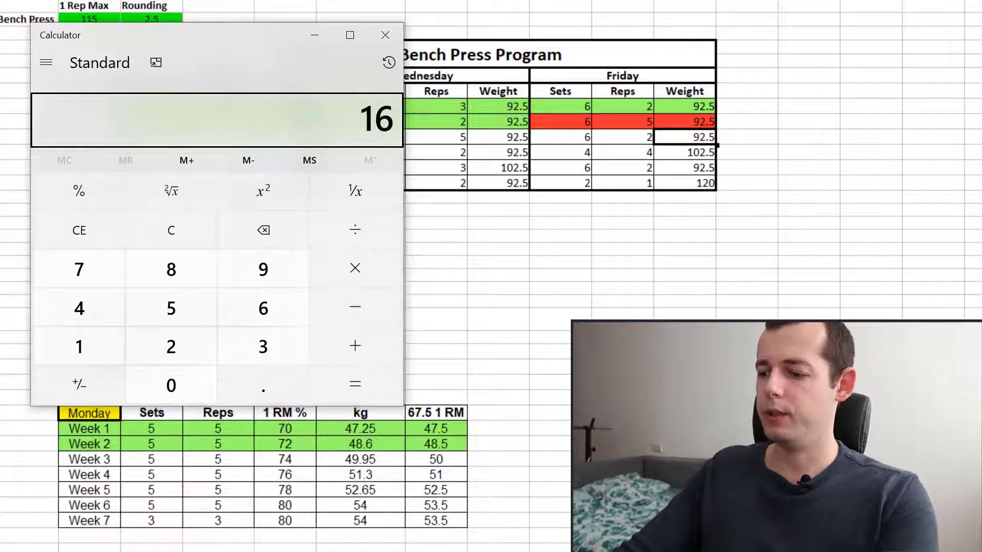
pyautogui.press('Escape')
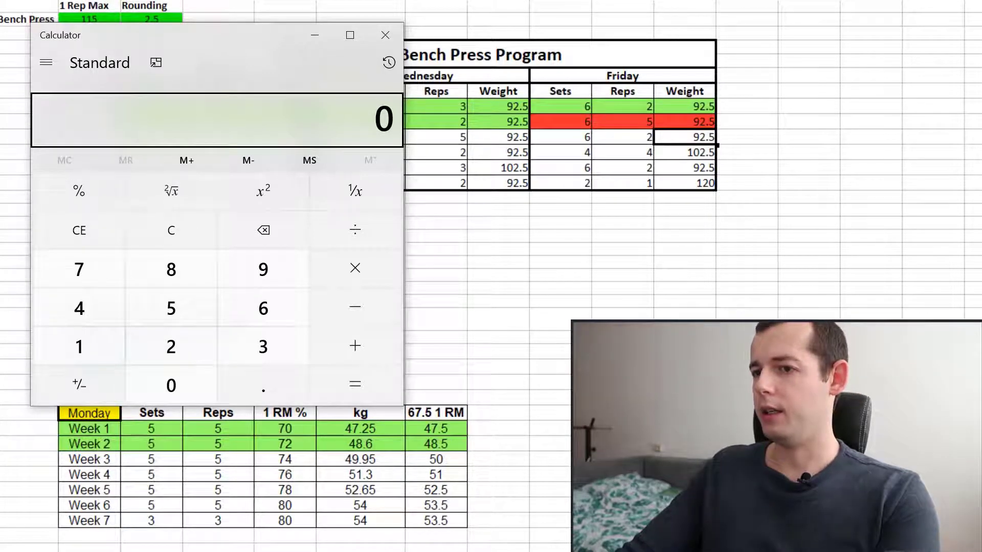
# Compute 33 ÷ 16 = 2.0625, clear the display and close Calculator
pyautogui.press('3')
pyautogui.press('3')
pyautogui.press('/')
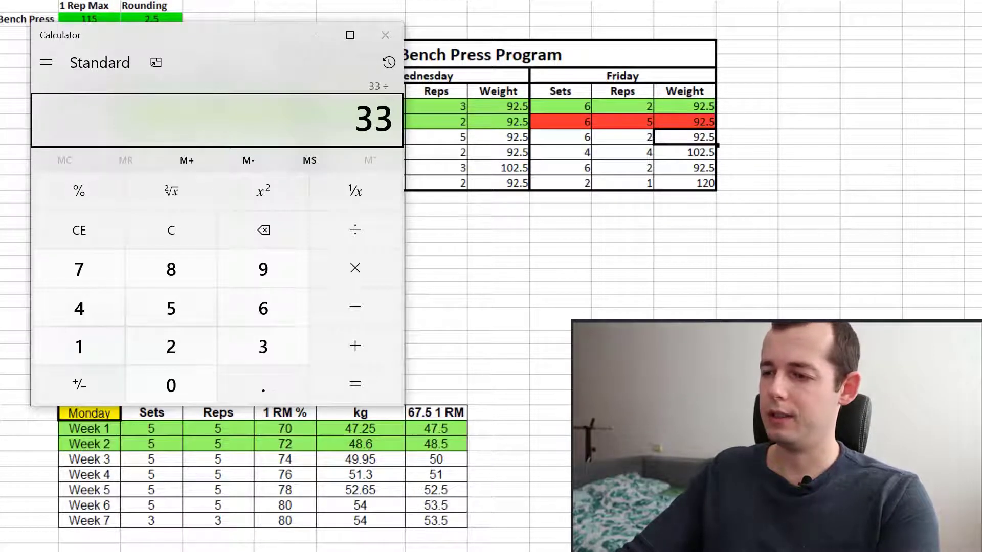
pyautogui.write('16')
pyautogui.press('Return')
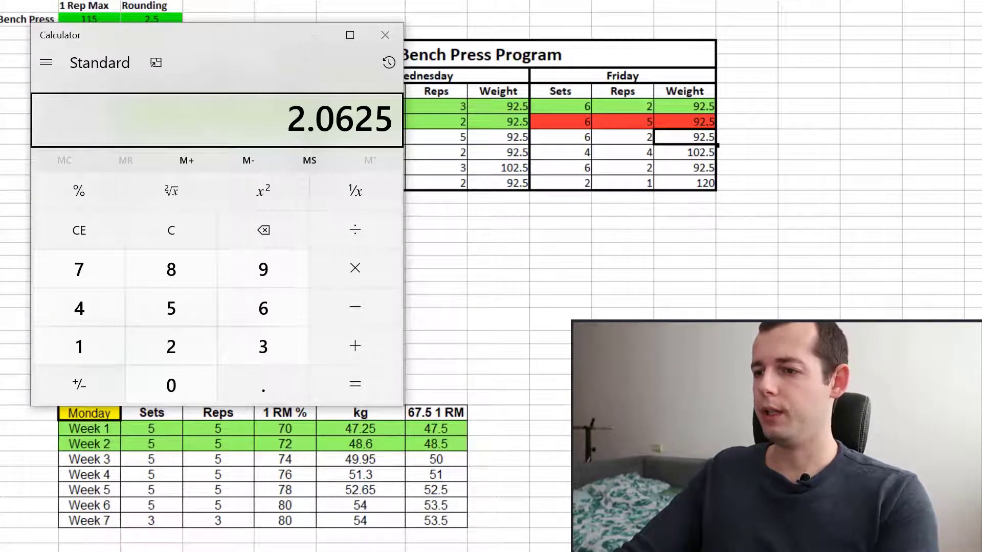
pyautogui.press('Delete')
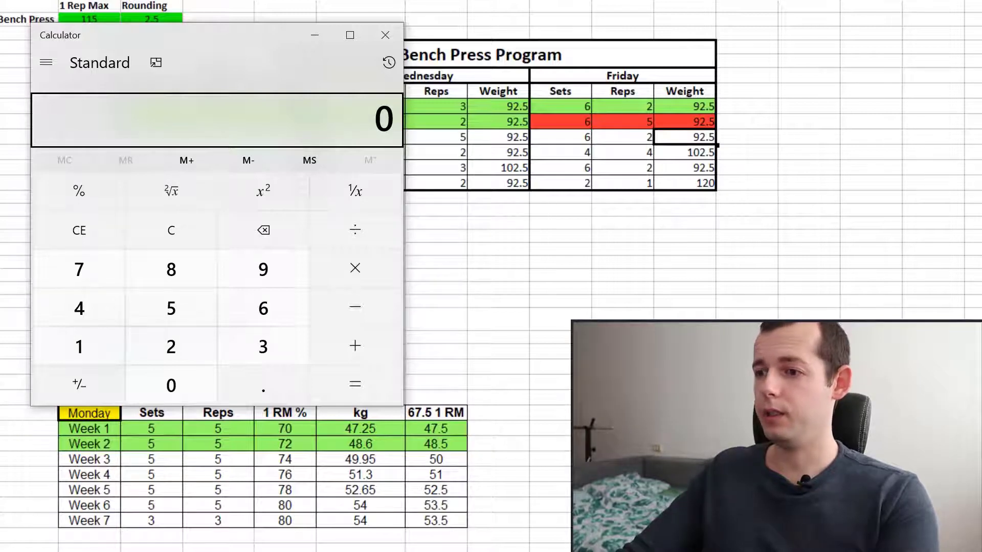
pyautogui.write('16')
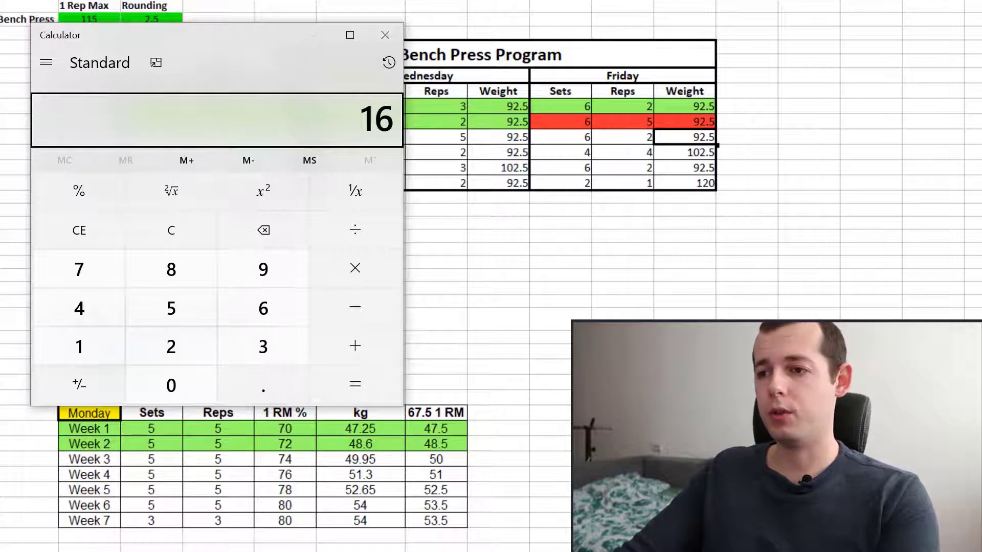
pyautogui.click(80, 230)
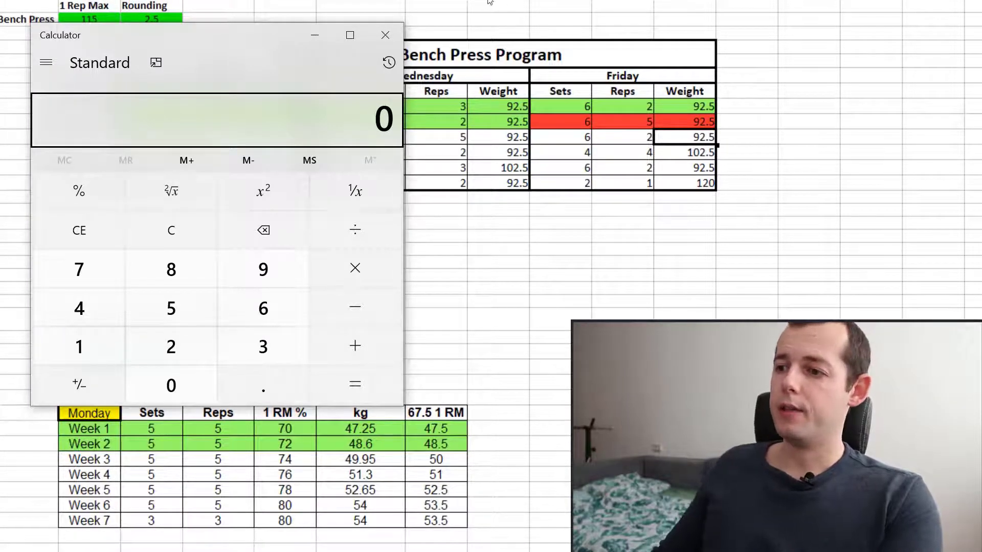
pyautogui.click(384, 35)
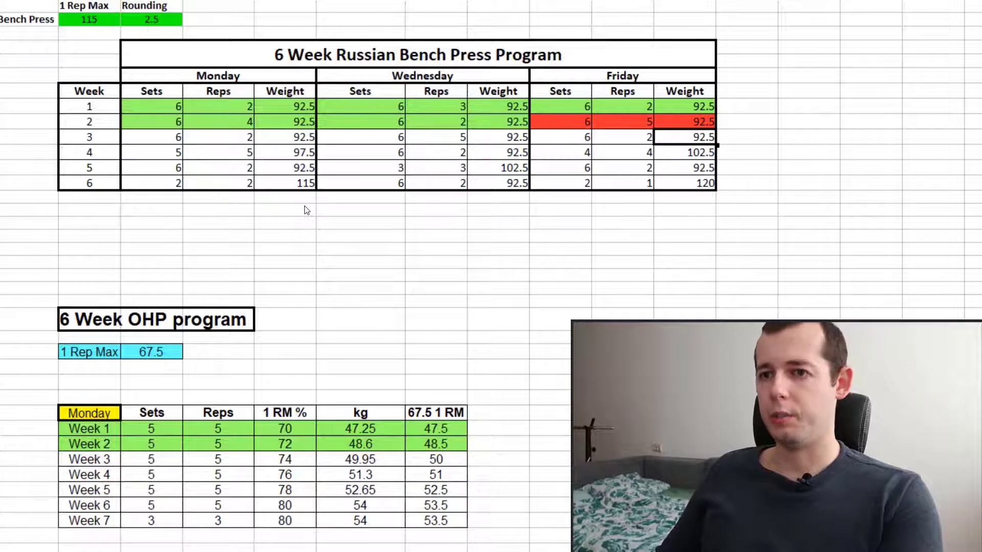
pyautogui.hotkey('ctrl', 'pagedown')
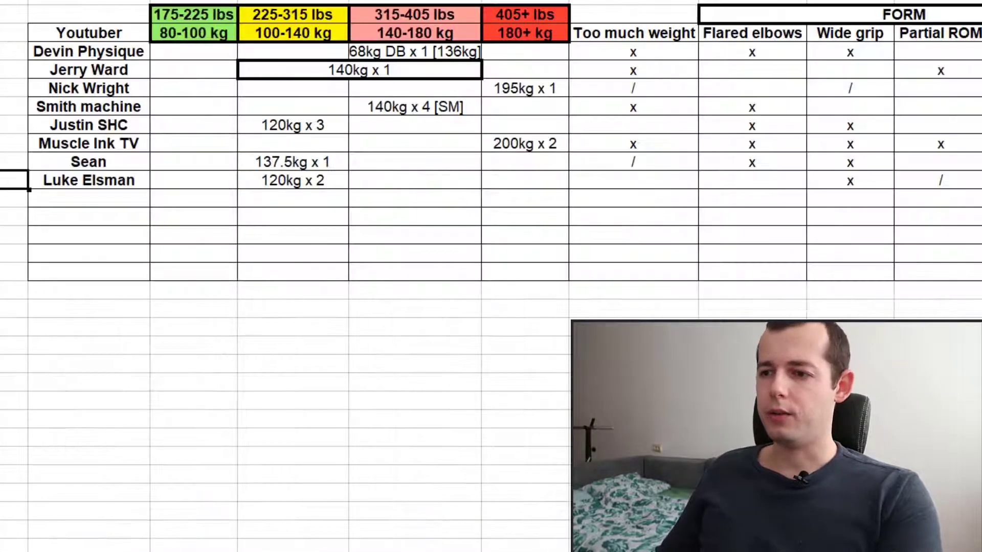
pyautogui.click(219, 372)
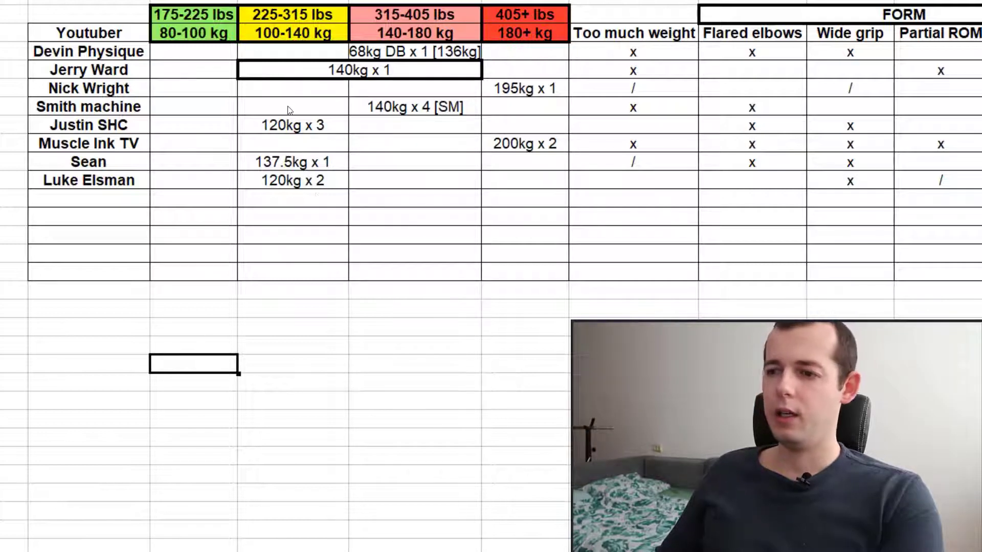
pyautogui.moveTo(288, 106); pyautogui.dragTo(310, 226)
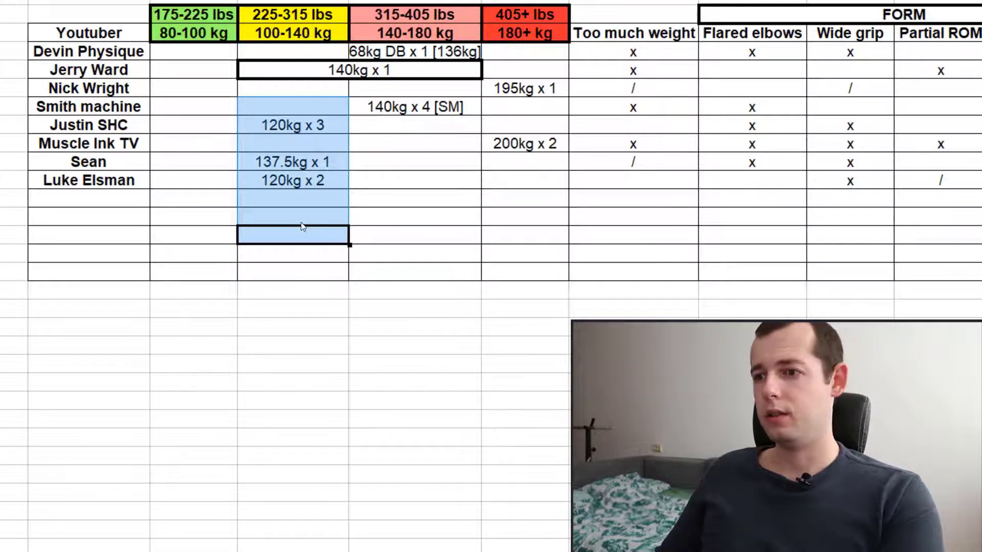
pyautogui.click(284, 129)
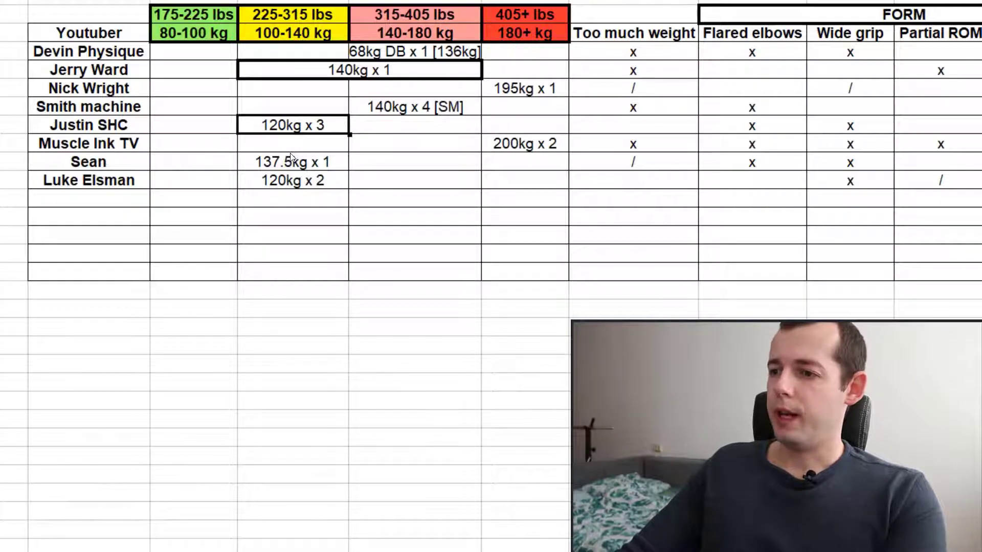
pyautogui.press('Right')
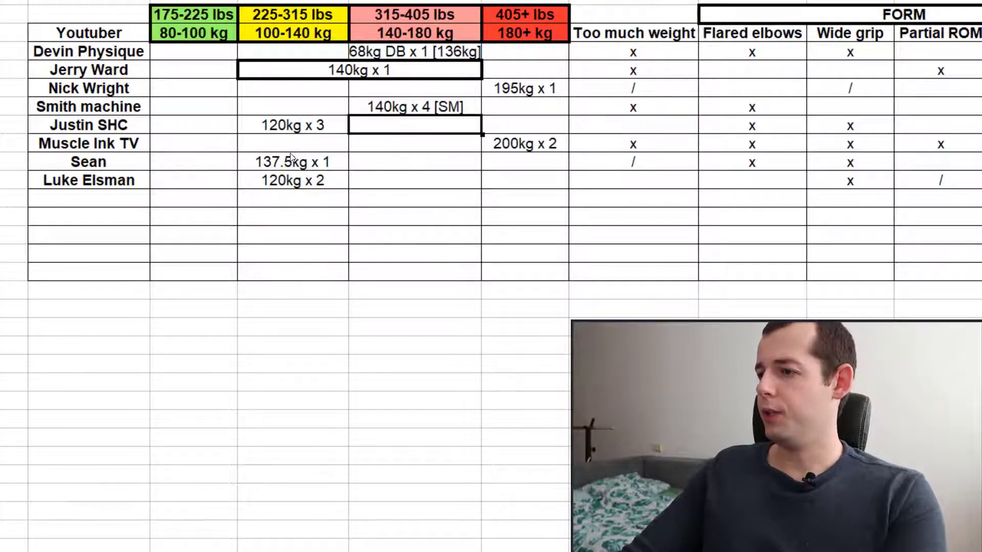
pyautogui.press('Right')
pyautogui.press('Right')
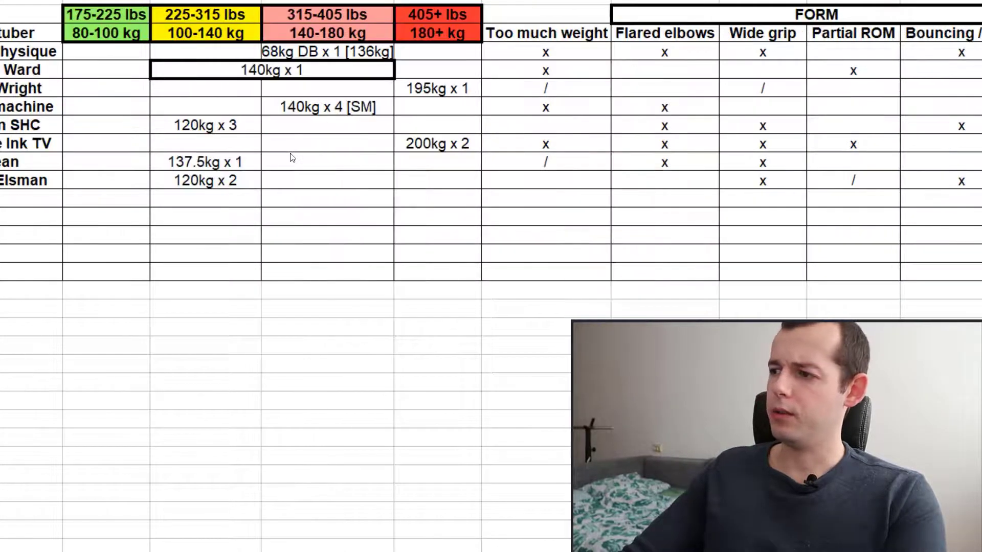
pyautogui.press('Left')
pyautogui.press('Left')
pyautogui.press('Left')
pyautogui.press('Left')
pyautogui.press('Left')
pyautogui.press('Left')
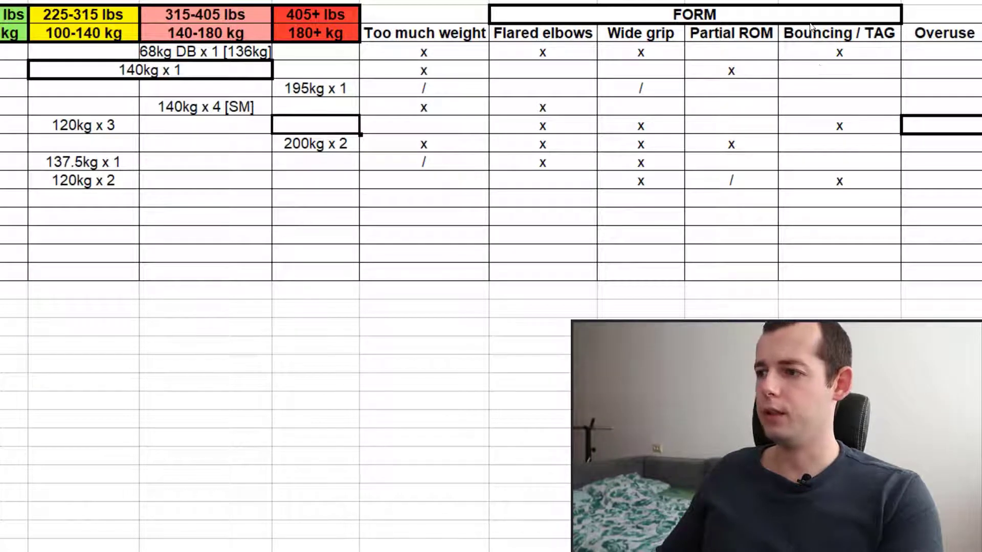
pyautogui.moveTo(813, 33); pyautogui.dragTo(823, 222)
pyautogui.click(738, 180)
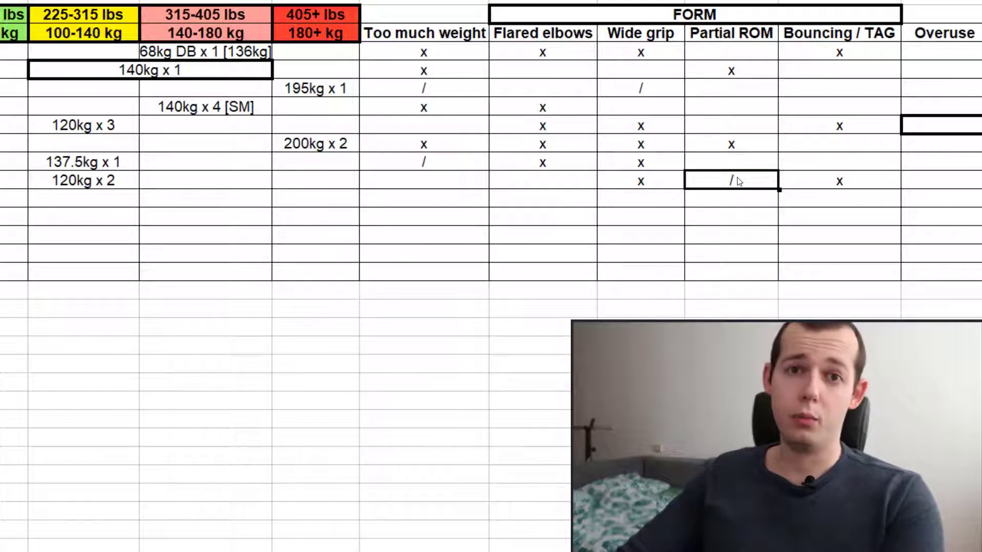
pyautogui.press('Left')
pyautogui.press('Left')
pyautogui.press('Left')
pyautogui.press('Left')
pyautogui.press('Left')
pyautogui.press('Left')
pyautogui.press('Left')
pyautogui.press('Left')
pyautogui.press('Left')
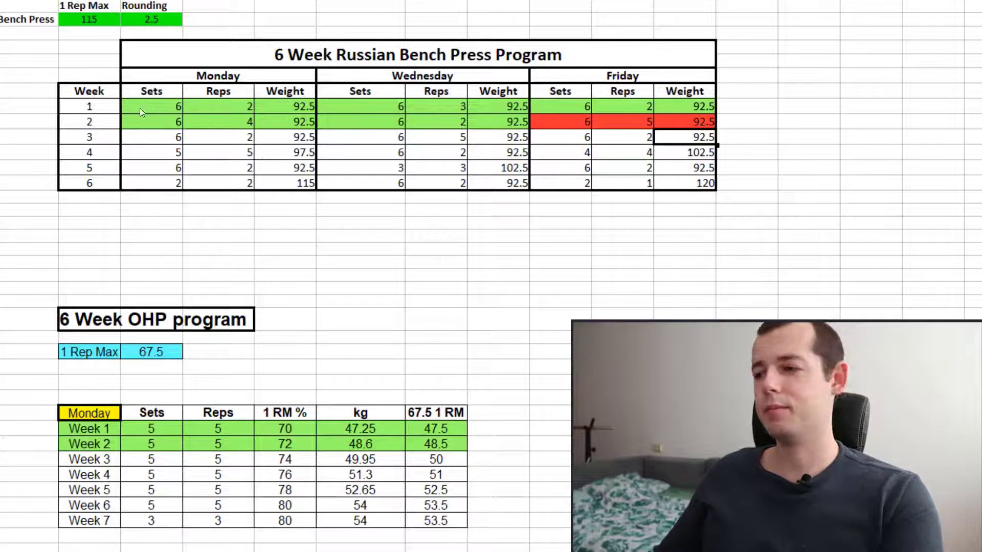
pyautogui.moveTo(574, 124); pyautogui.dragTo(708, 121)
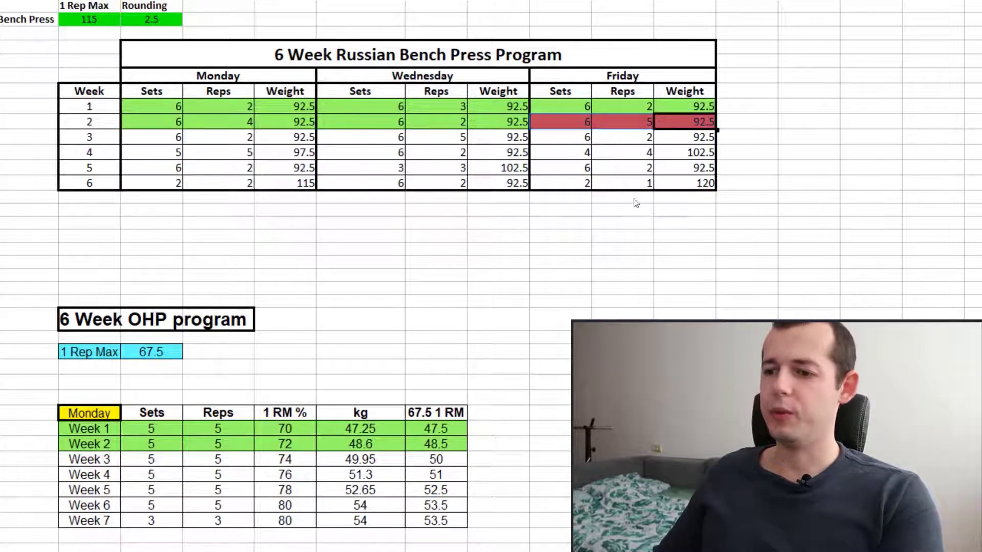
pyautogui.scroll(-6, 328, 283)
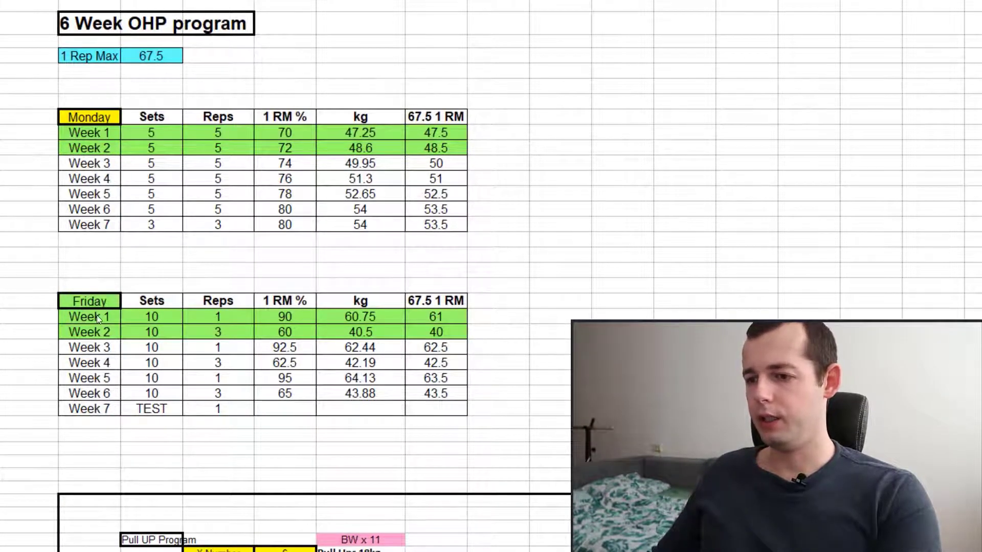
pyautogui.moveTo(96, 315); pyautogui.dragTo(446, 315)
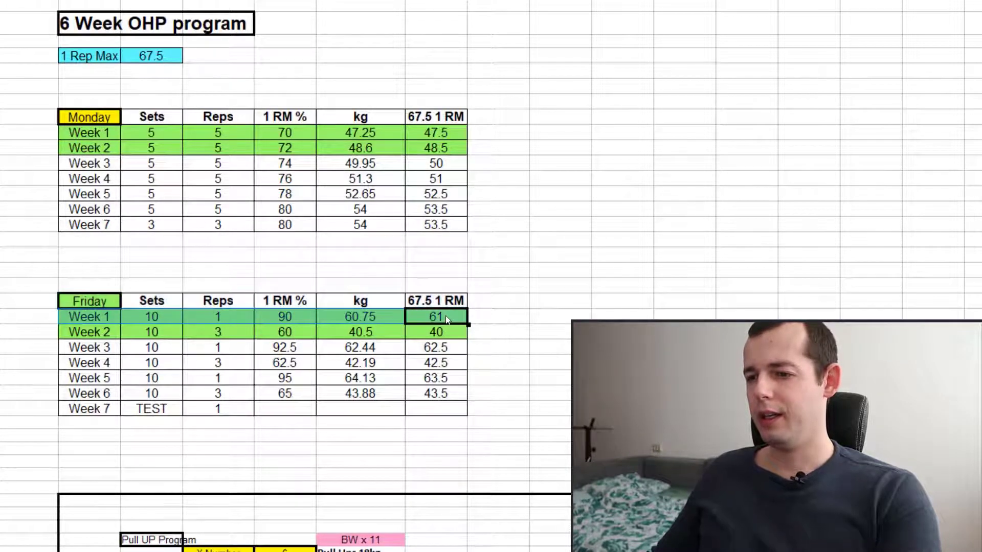
pyautogui.click(436, 318)
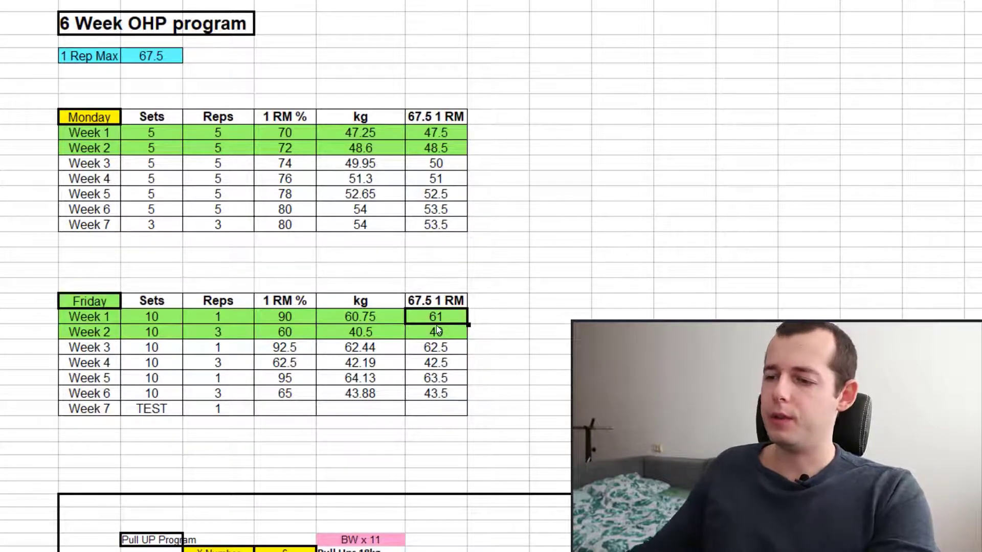
pyautogui.click(460, 335)
pyautogui.scroll(-5, 152, 309)
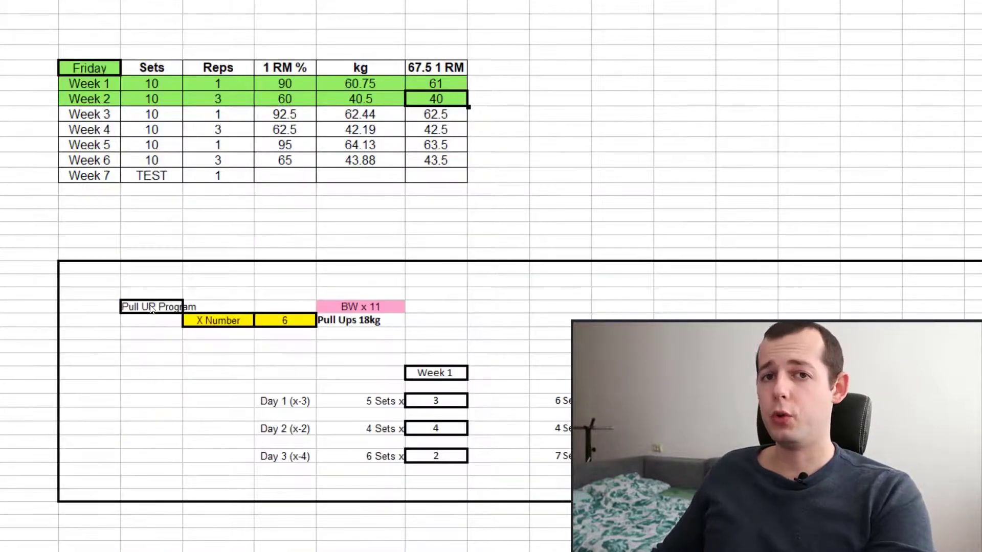
pyautogui.moveTo(148, 307); pyautogui.dragTo(778, 417)
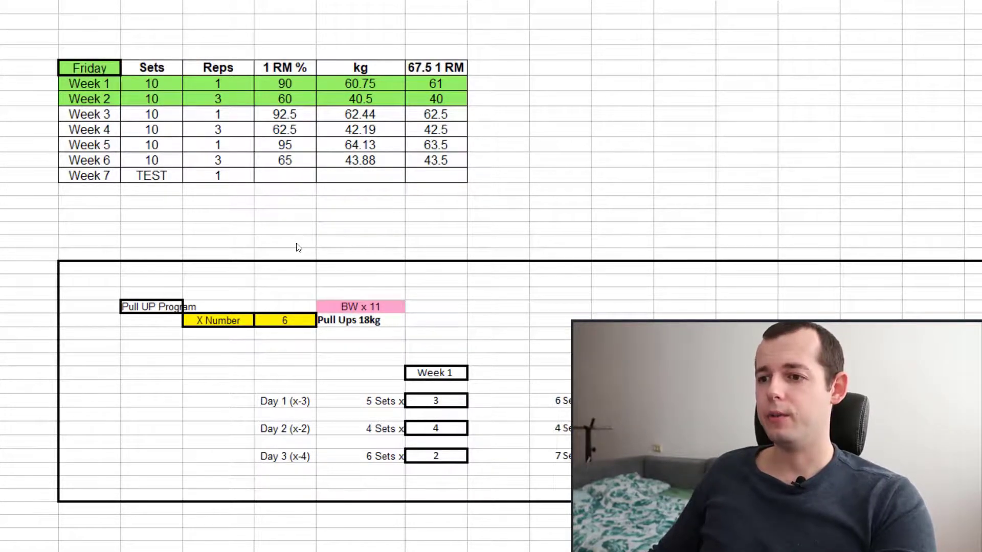
pyautogui.scroll(2, 298, 247)
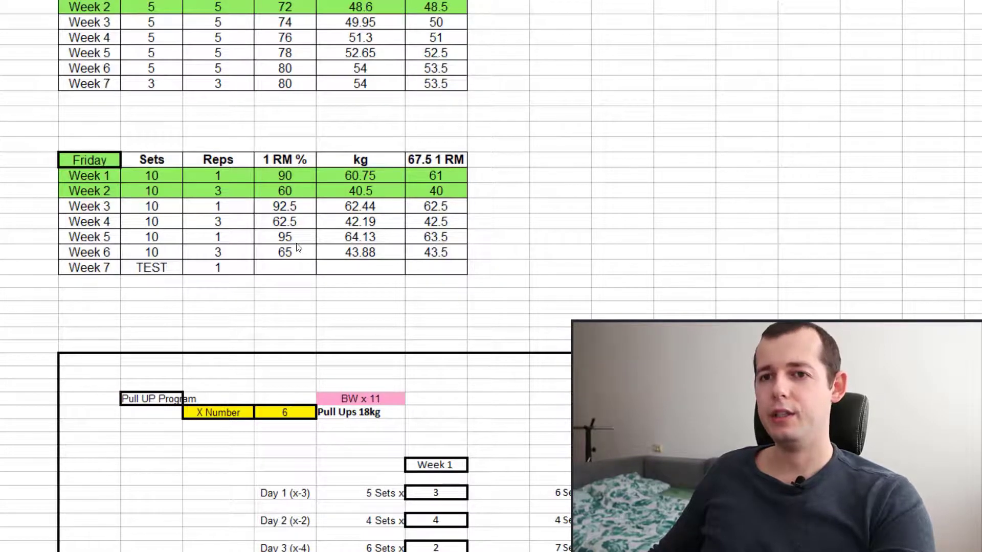
pyautogui.scroll(9, 299, 248)
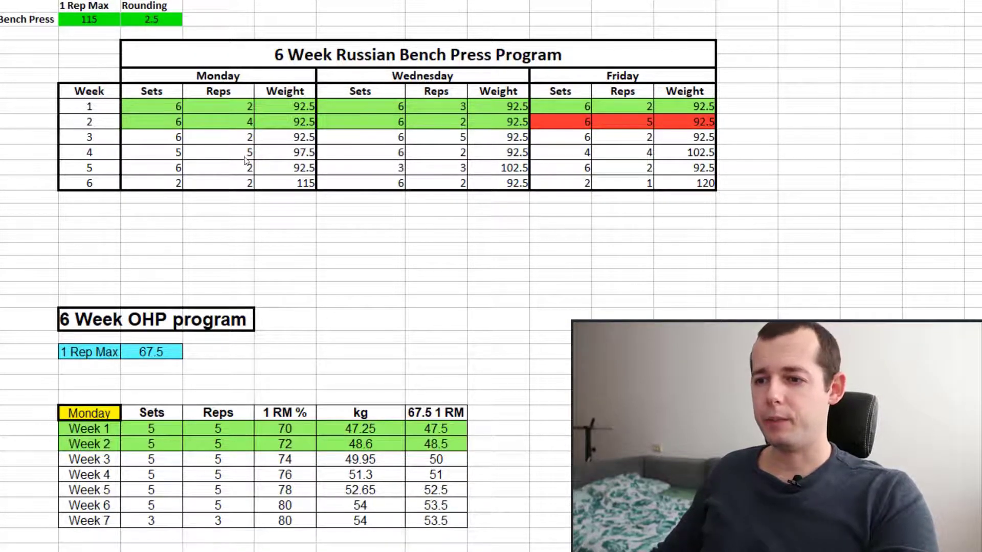
pyautogui.scroll(-20, 241, 250)
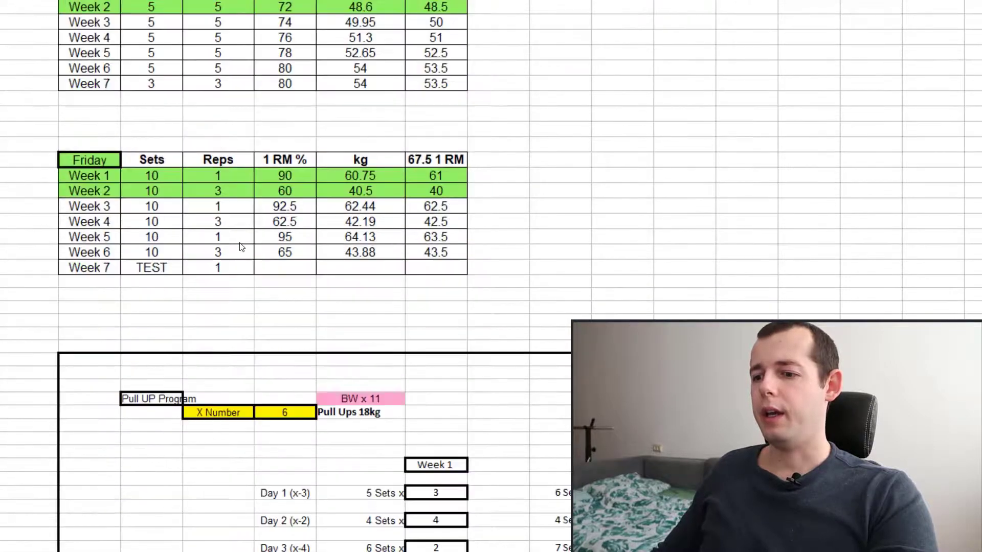
pyautogui.scroll(-2, 242, 246)
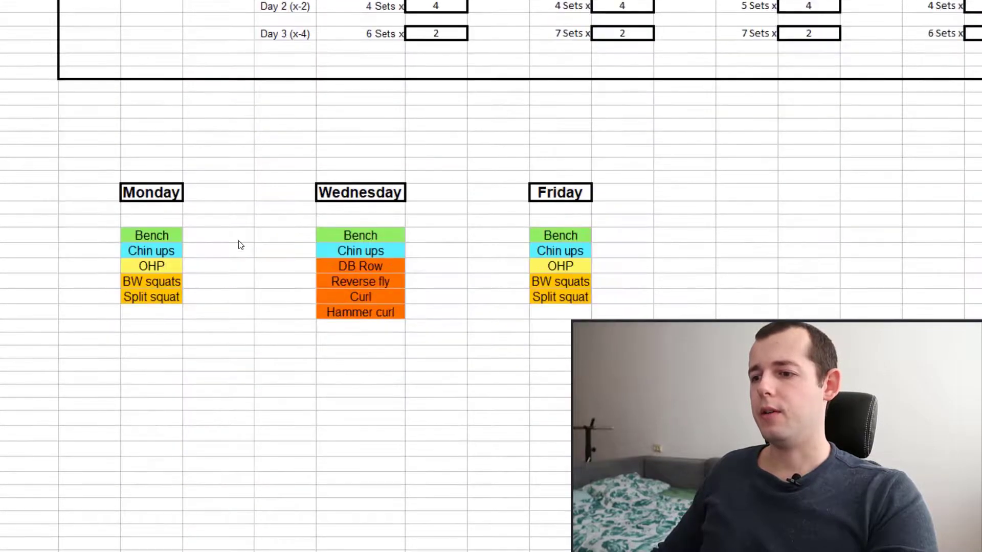
pyautogui.scroll(-4, 240, 245)
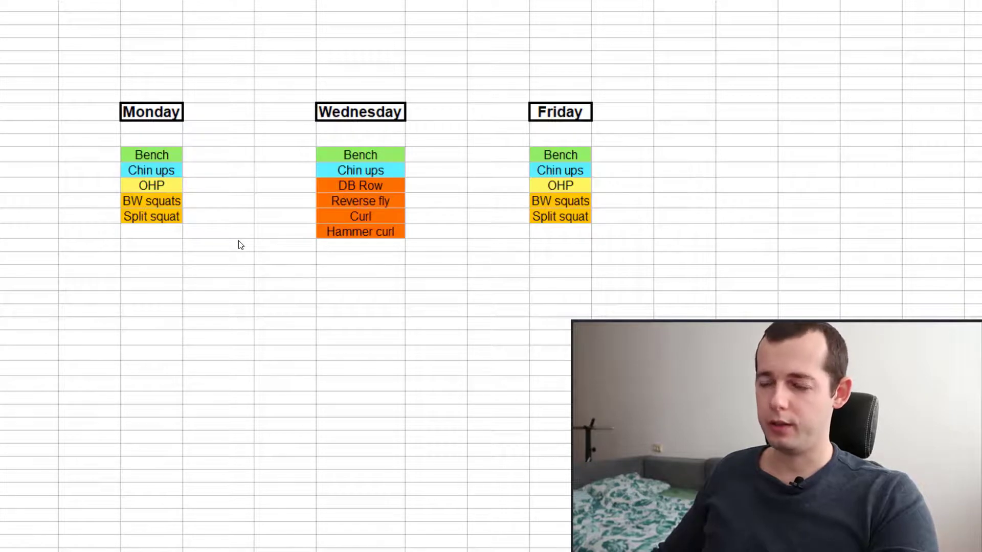
pyautogui.scroll(-2, 241, 245)
pyautogui.moveTo(137, 66); pyautogui.dragTo(593, 220)
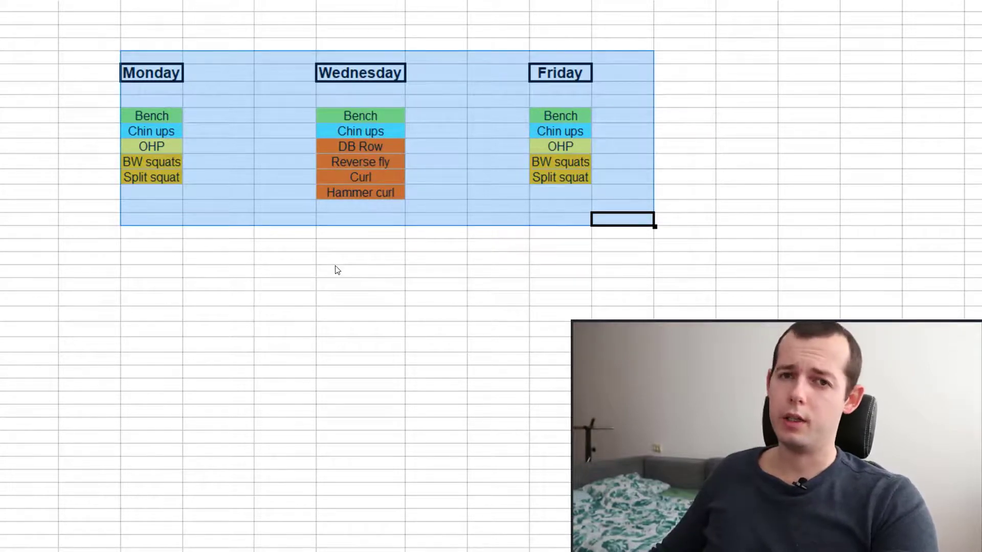
pyautogui.click(321, 285)
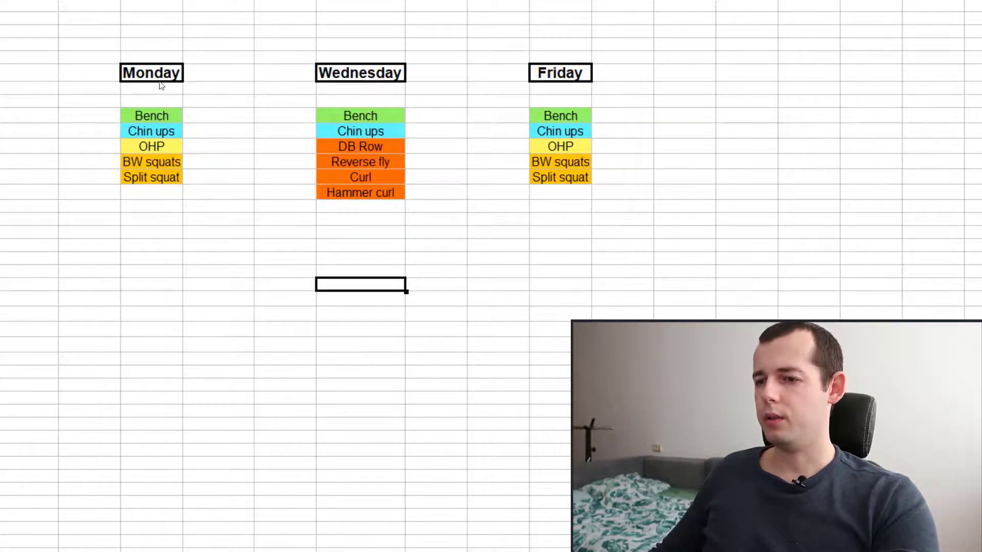
# Copy the Monday, Wednesday and Friday headers into a new row below the lists
pyautogui.moveTo(156, 72); pyautogui.dragTo(572, 72)
pyautogui.hotkey('ctrl', 'c')
pyautogui.click(153, 277)
pyautogui.hotkey('ctrl', 'v')
# Paste Bench under the new Monday and Friday headers
pyautogui.click(348, 333)
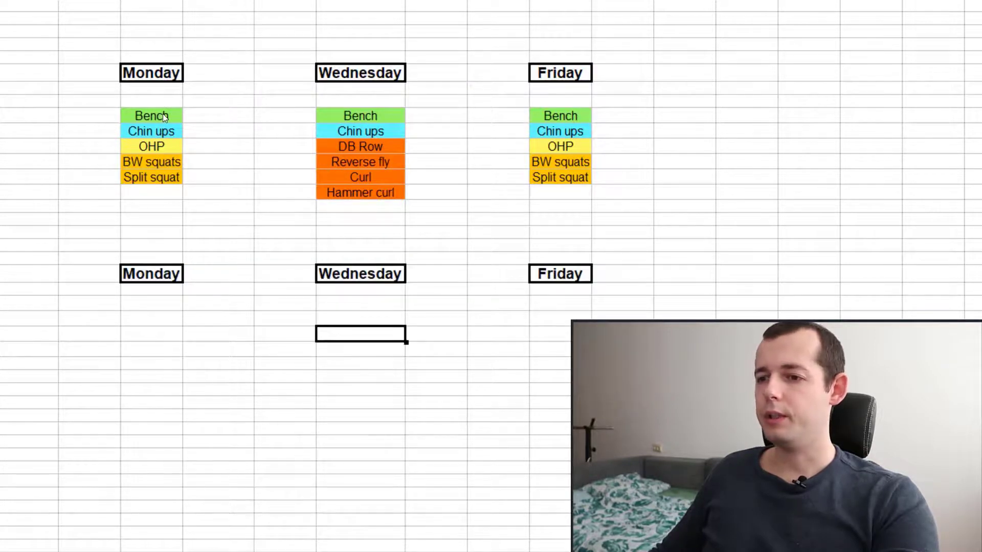
pyautogui.click(162, 115)
pyautogui.click(148, 290)
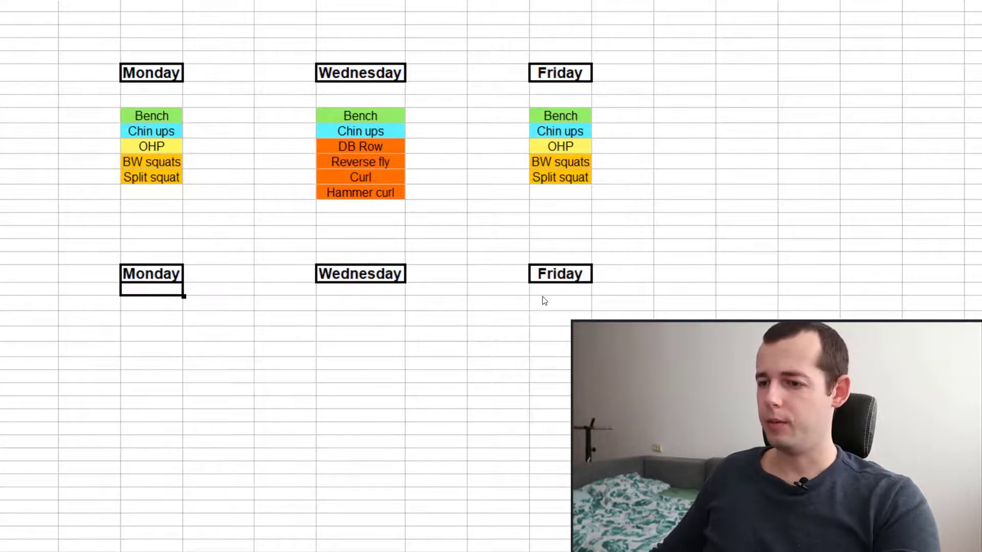
pyautogui.hotkey('ctrl', 'v')
pyautogui.click(565, 292)
pyautogui.hotkey('ctrl', 'v')
pyautogui.click(545, 352)
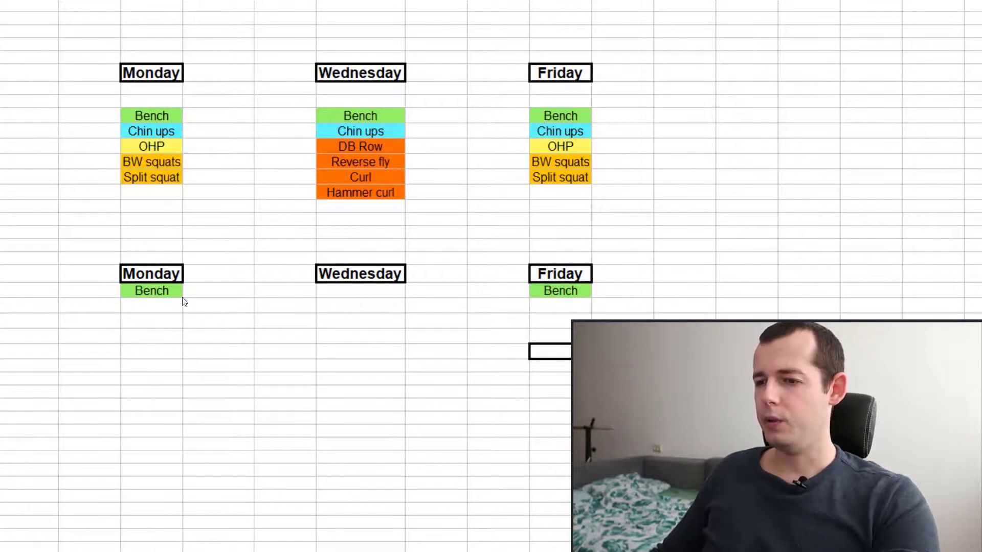
# Enter 5x5 beside the new Monday and Friday Bench entries
pyautogui.click(201, 296)
pyautogui.write('5x5')
pyautogui.press('Return')
pyautogui.press('Up')
pyautogui.press('Right')
pyautogui.press('Right')
pyautogui.press('Right')
pyautogui.press('Right')
pyautogui.press('Right')
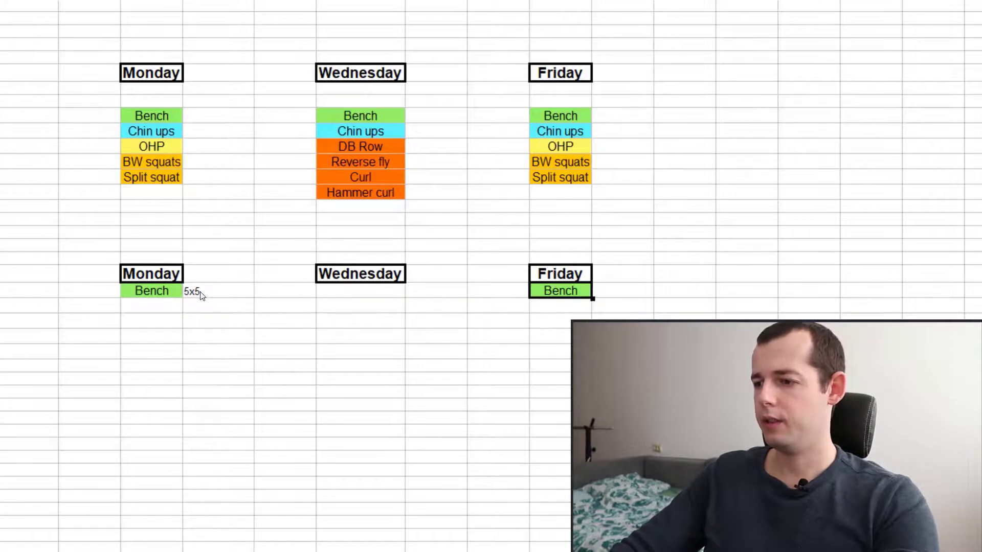
pyautogui.press('Right')
pyautogui.write('5x5')
pyautogui.click(200, 295)
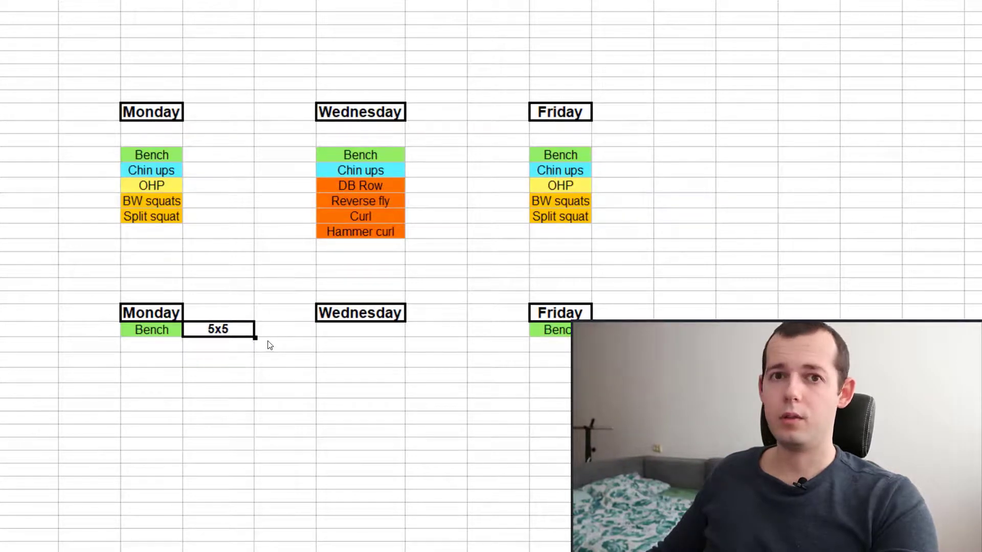
pyautogui.click(233, 337)
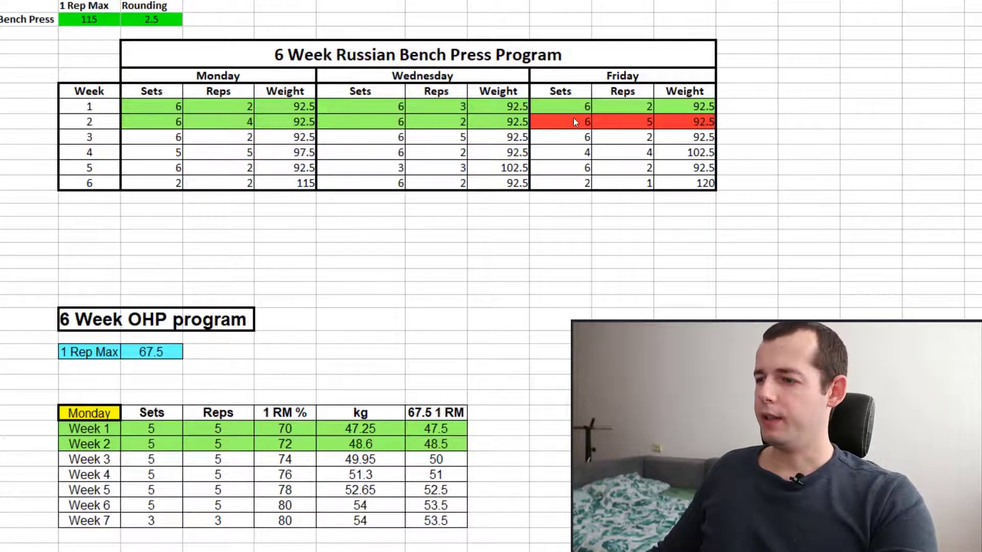
pyautogui.moveTo(576, 122); pyautogui.dragTo(688, 123)
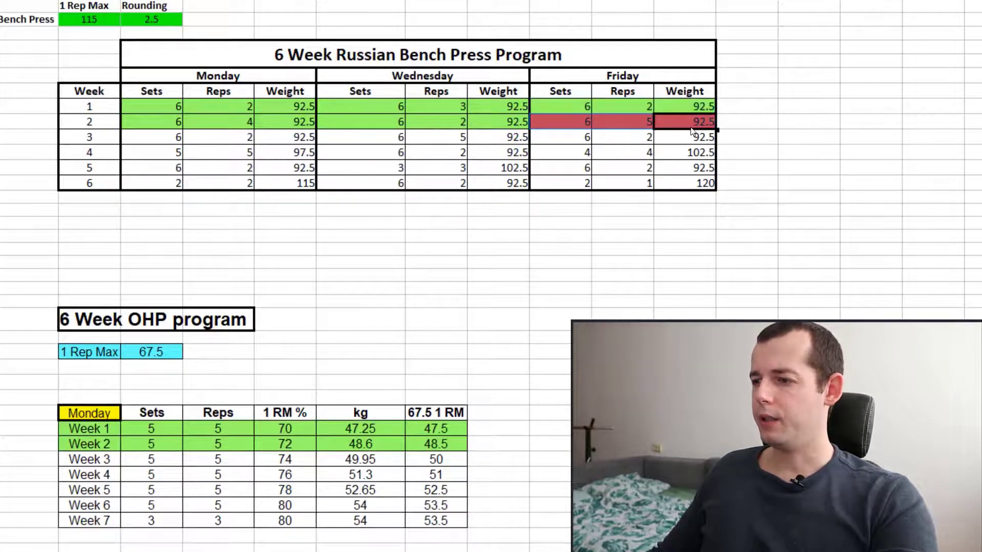
pyautogui.click(691, 130)
pyautogui.scroll(-2, 212, 254)
pyautogui.scroll(-20, 187, 254)
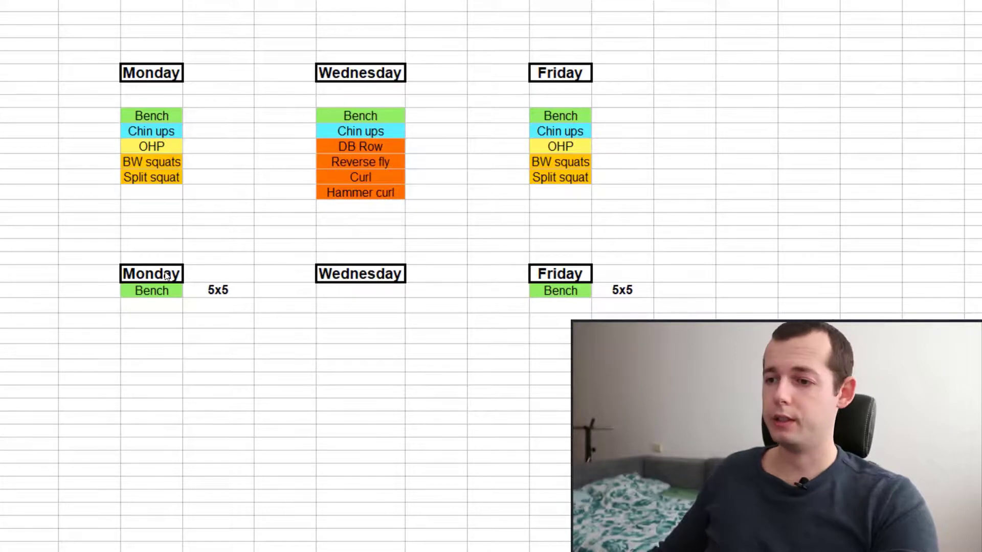
# Copy OHP with its yellow fill and 5x5 under the new Wednesday header
pyautogui.click(233, 292)
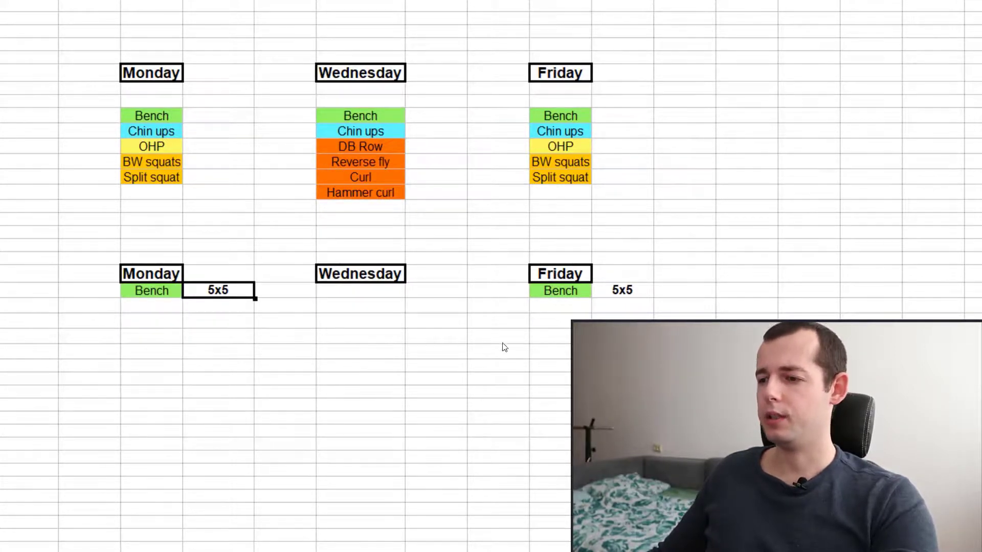
pyautogui.click(615, 292)
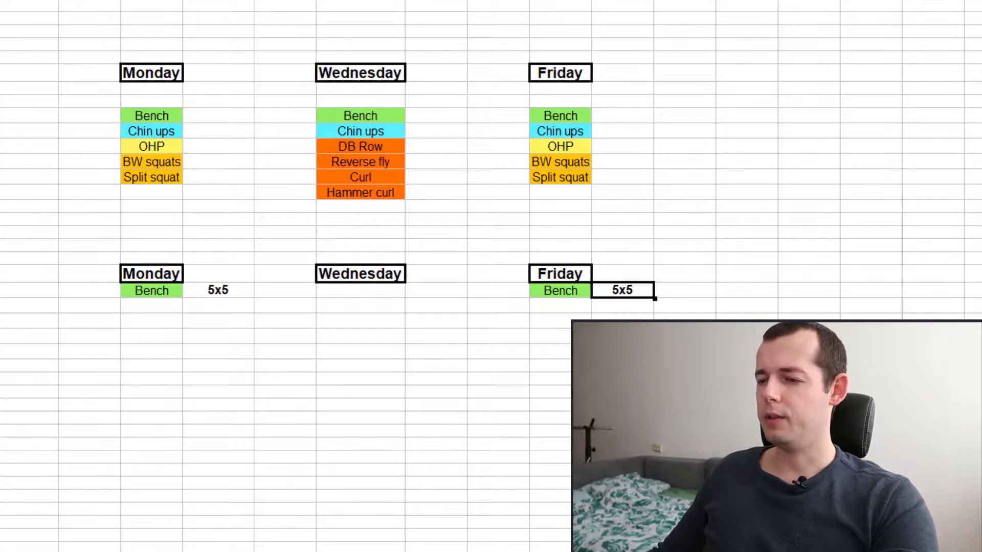
pyautogui.click(221, 293)
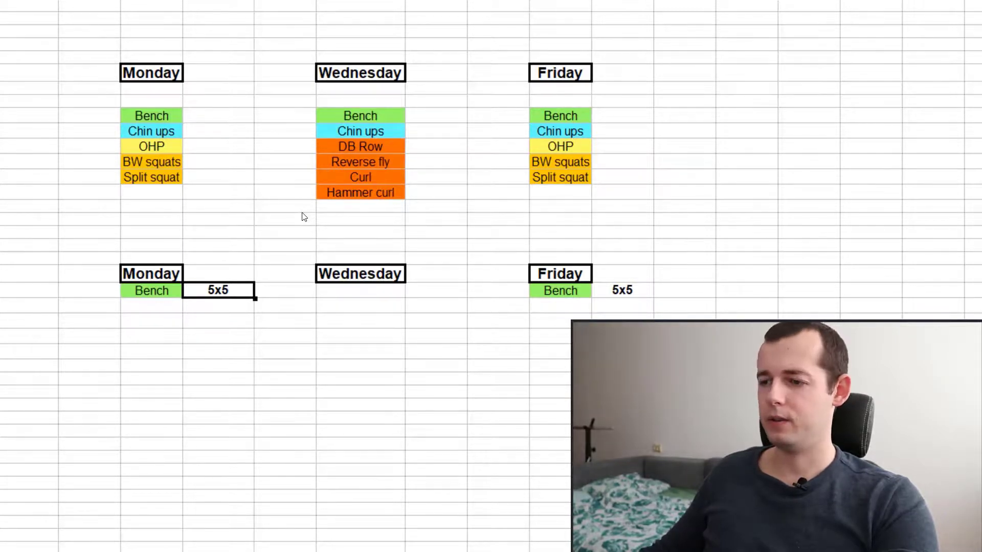
pyautogui.click(342, 293)
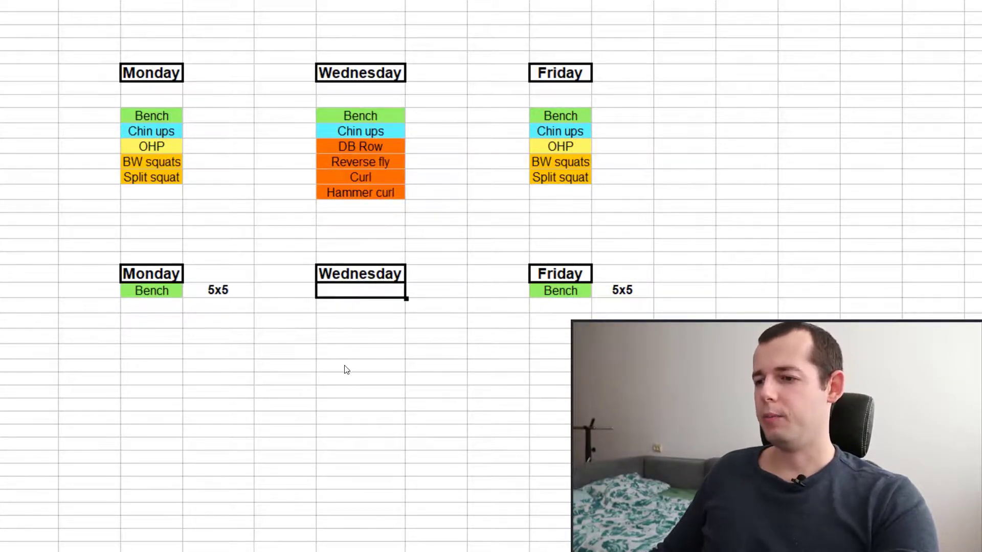
pyautogui.click(154, 146)
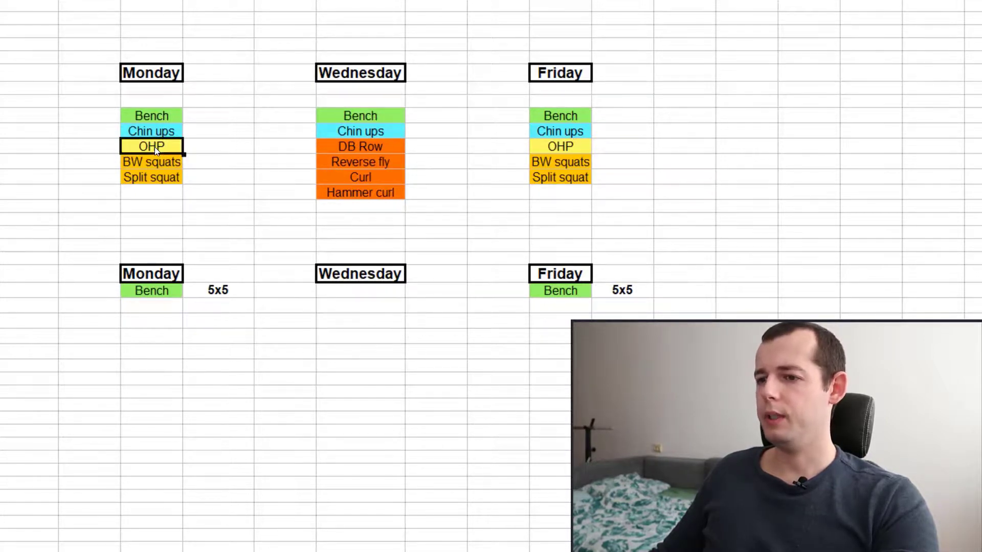
pyautogui.click(358, 291)
pyautogui.hotkey('ctrl', 'v')
pyautogui.click(353, 341)
pyautogui.click(225, 292)
pyautogui.click(424, 291)
pyautogui.hotkey('ctrl', 'v')
pyautogui.click(361, 352)
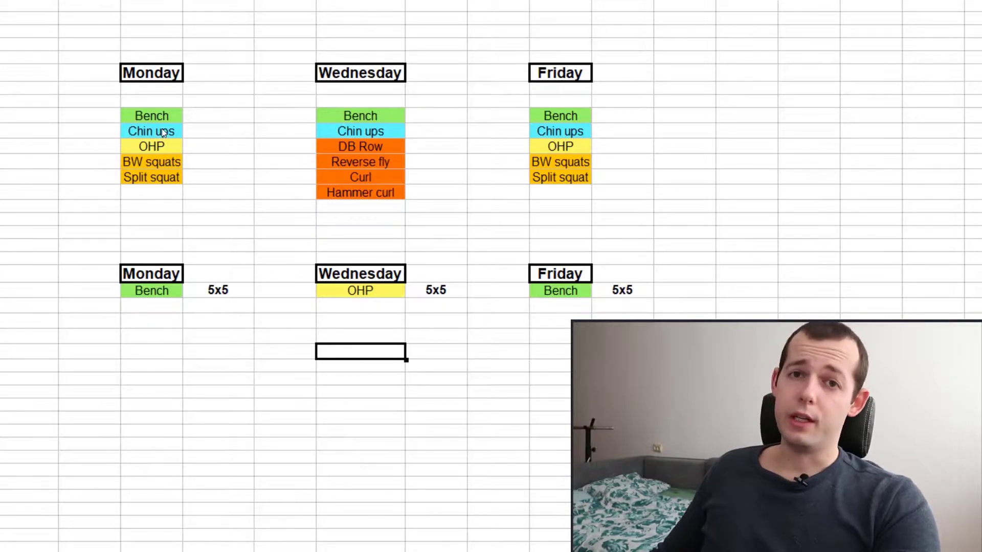
# Paste Chin ups under Bench in the new Monday and Friday columns
pyautogui.click(162, 129)
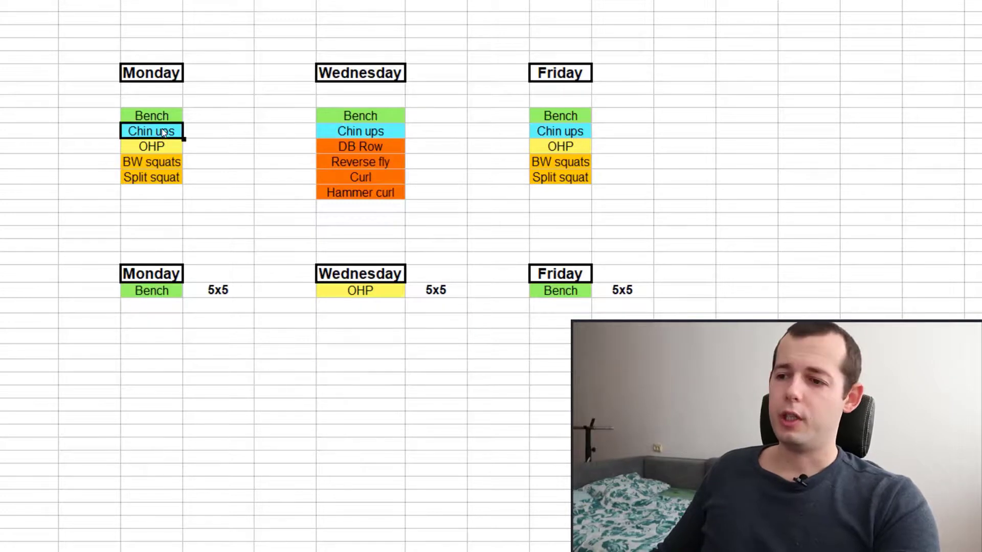
pyautogui.click(169, 310)
pyautogui.hotkey('ctrl', 'v')
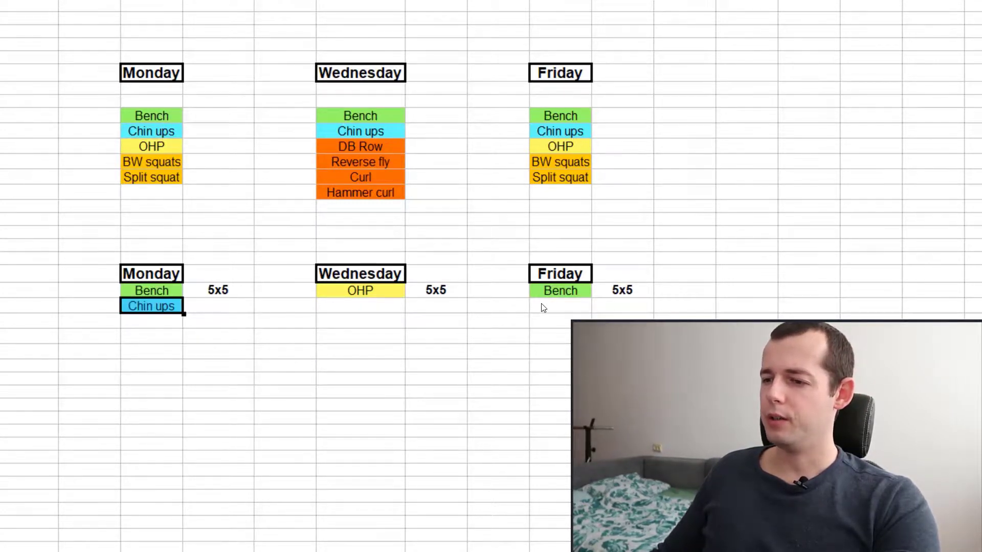
pyautogui.click(543, 307)
pyautogui.hotkey('ctrl', 'v')
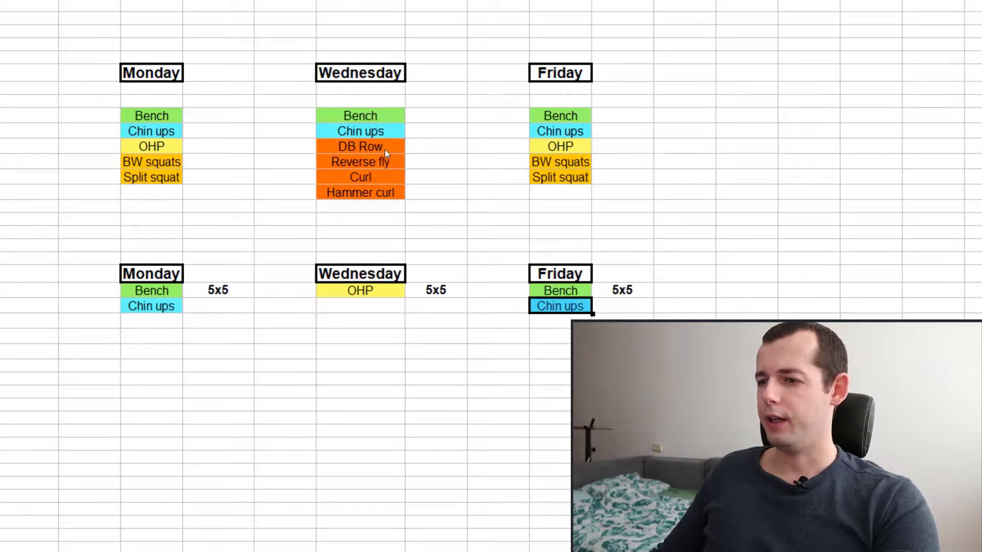
pyautogui.click(368, 147)
# Copy DB Row into the cell under Wednesday's OHP in the new schedule
pyautogui.hotkey('ctrl', 'c')
pyautogui.click(367, 310)
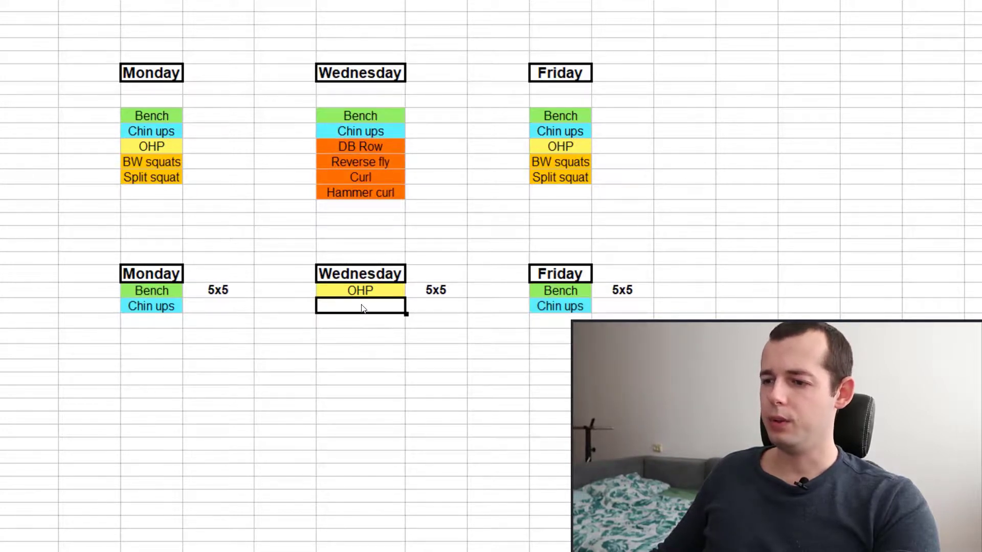
pyautogui.hotkey('ctrl', 'v')
pyautogui.click(375, 387)
# Add Reverse fly, Curl and Hammer curl below Wednesday's new DB Row
pyautogui.scroll(-2, 370, 77)
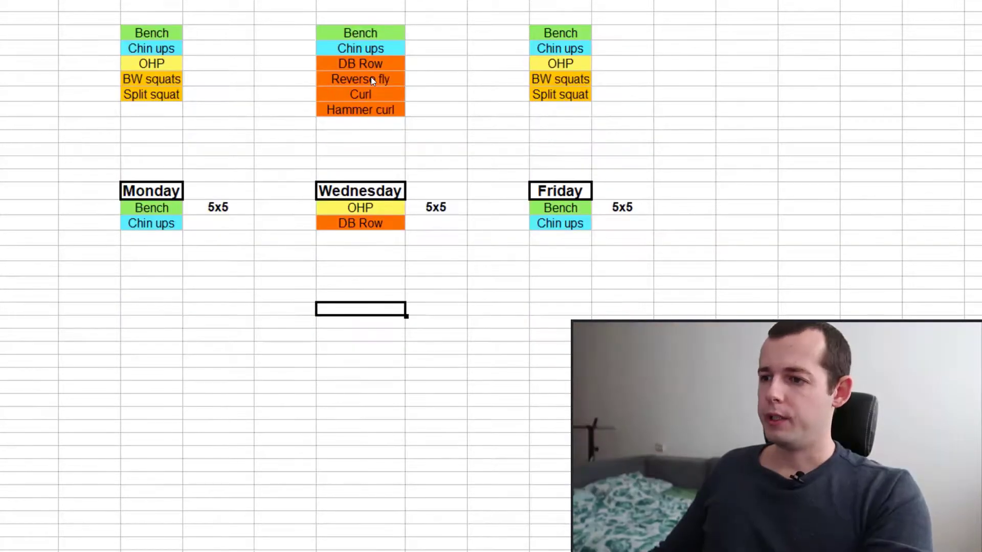
pyautogui.moveTo(374, 82); pyautogui.dragTo(373, 106)
pyautogui.click(361, 240)
pyautogui.hotkey('ctrl', 'v')
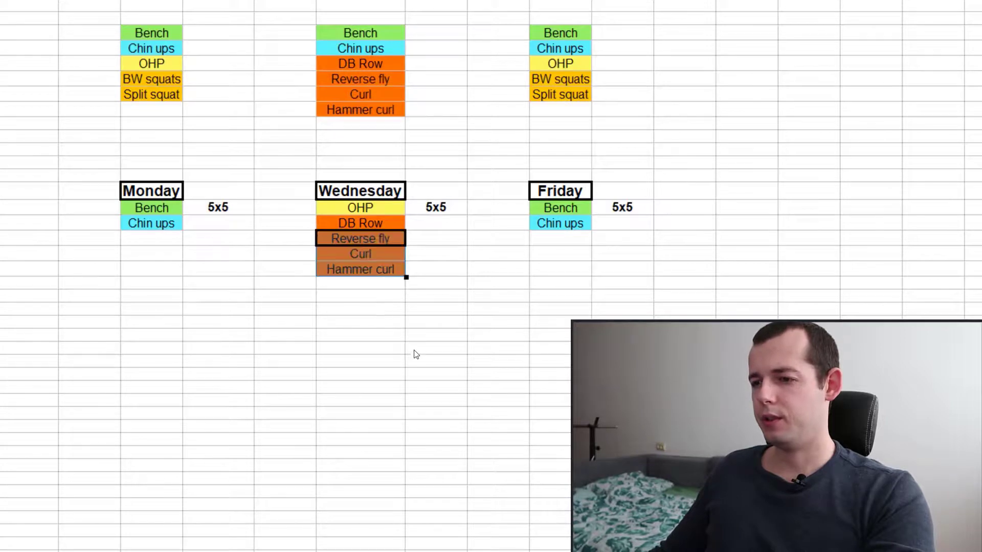
pyautogui.click(415, 353)
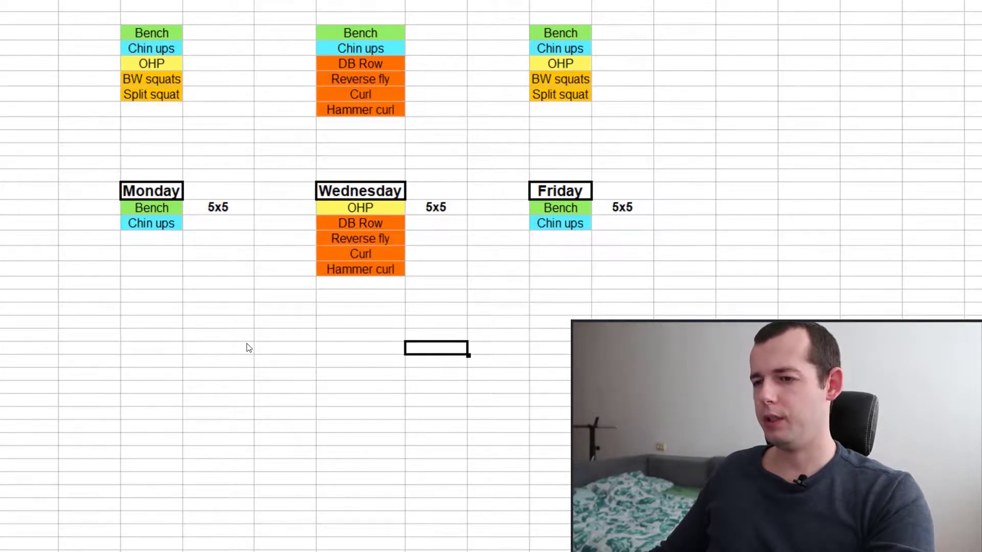
# Add BW squats and Split squat under Chin ups for both Monday and Friday
pyautogui.scroll(1, 248, 348)
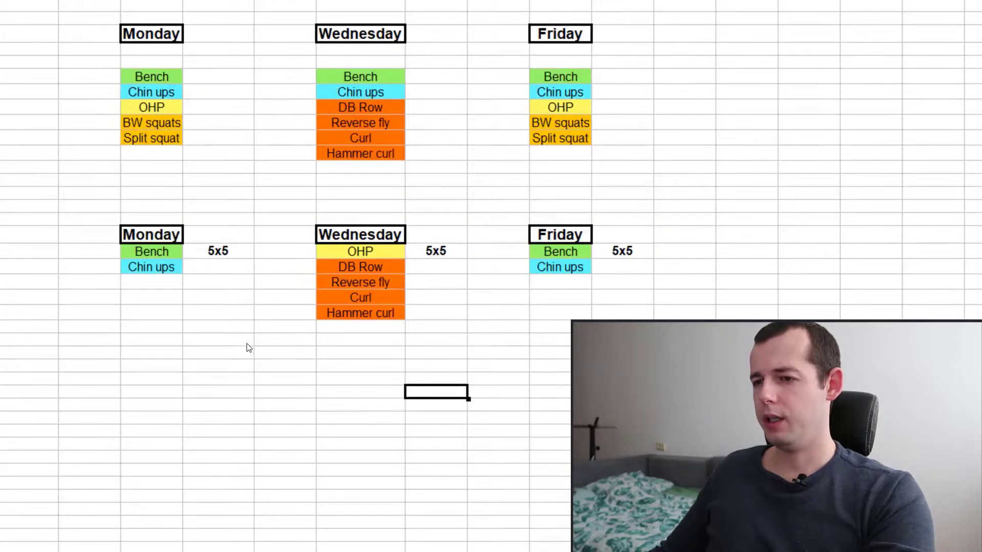
pyautogui.click(164, 254)
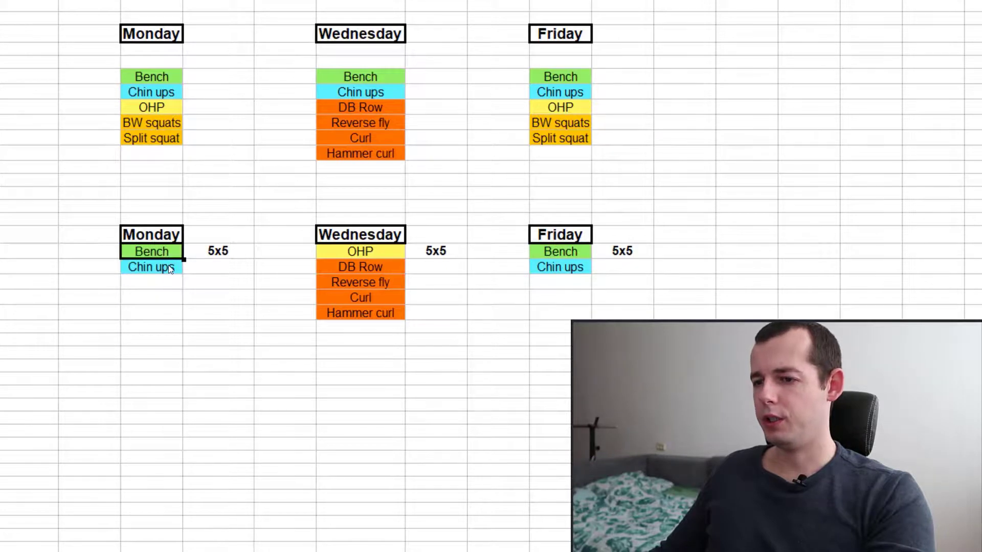
pyautogui.click(199, 292)
pyautogui.moveTo(172, 124); pyautogui.dragTo(171, 133)
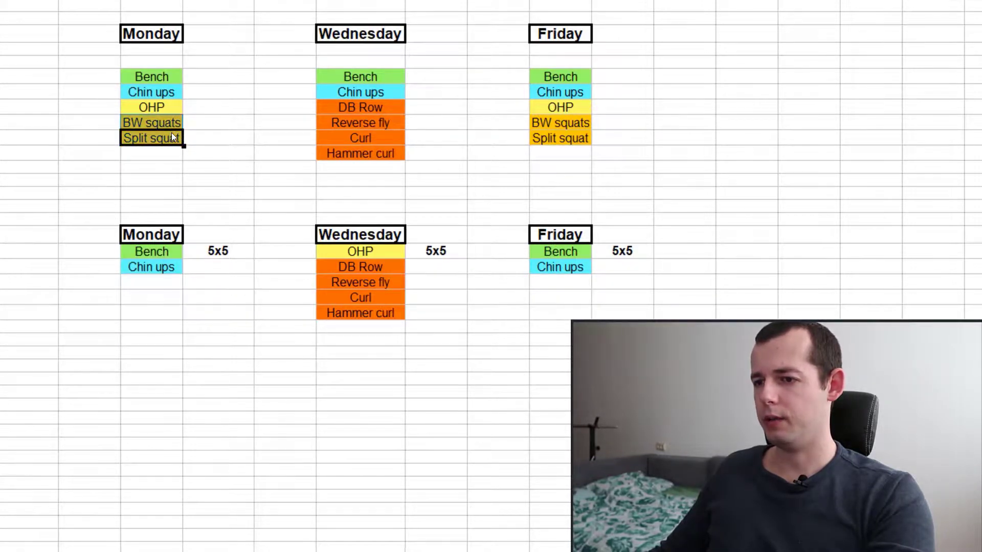
pyautogui.click(174, 283)
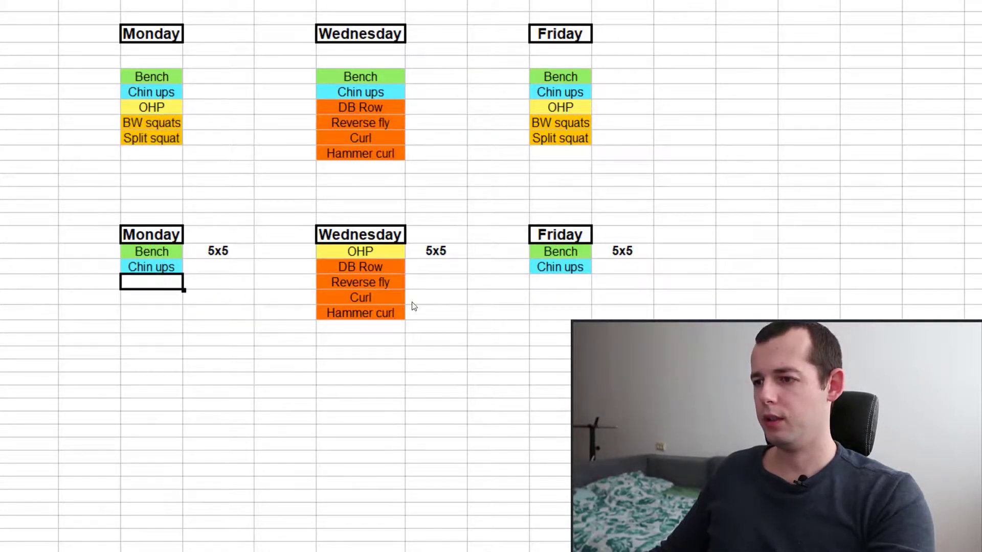
pyautogui.hotkey('ctrl', 'v')
pyautogui.click(549, 286)
pyautogui.hotkey('ctrl', 'v')
pyautogui.click(562, 367)
pyautogui.click(140, 284)
pyautogui.click(157, 303)
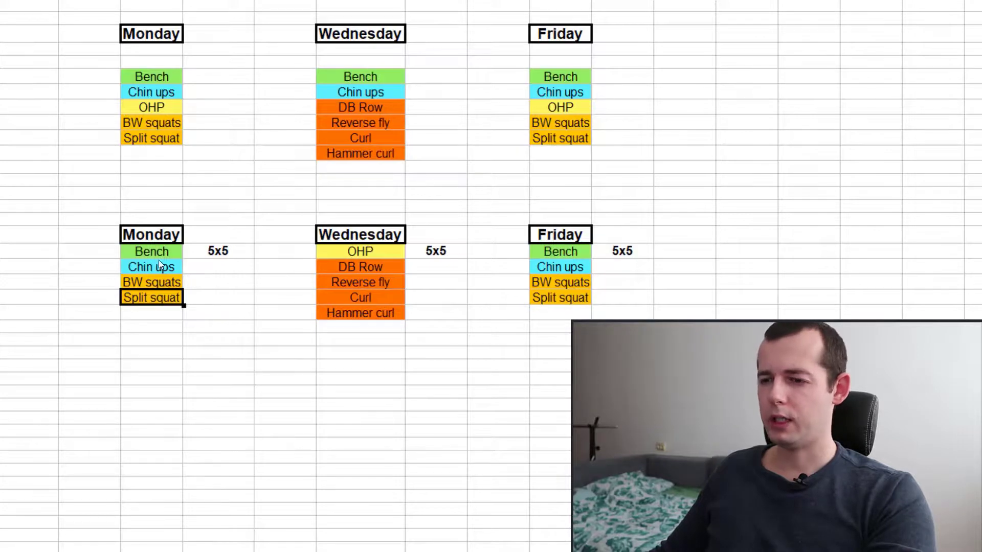
pyautogui.click(206, 266)
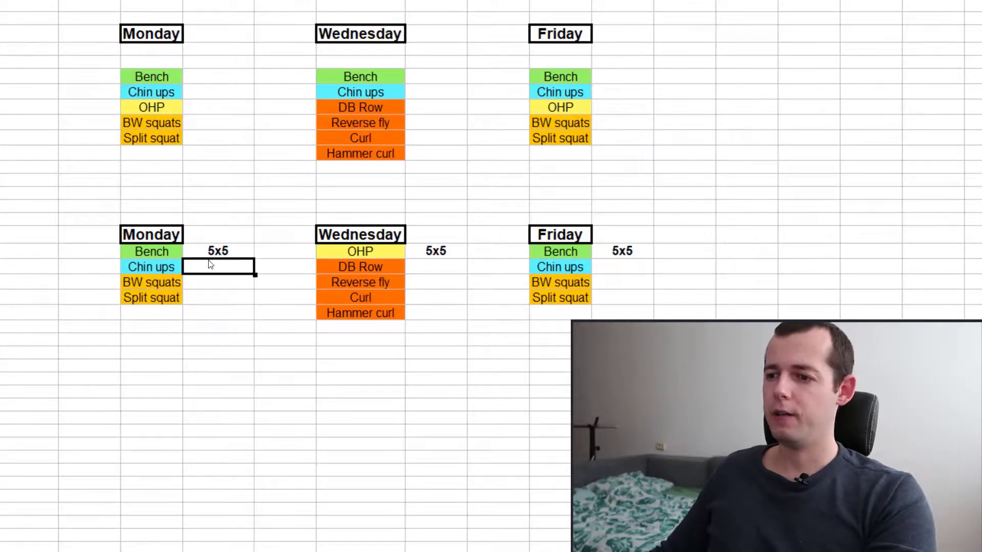
pyautogui.click(609, 279)
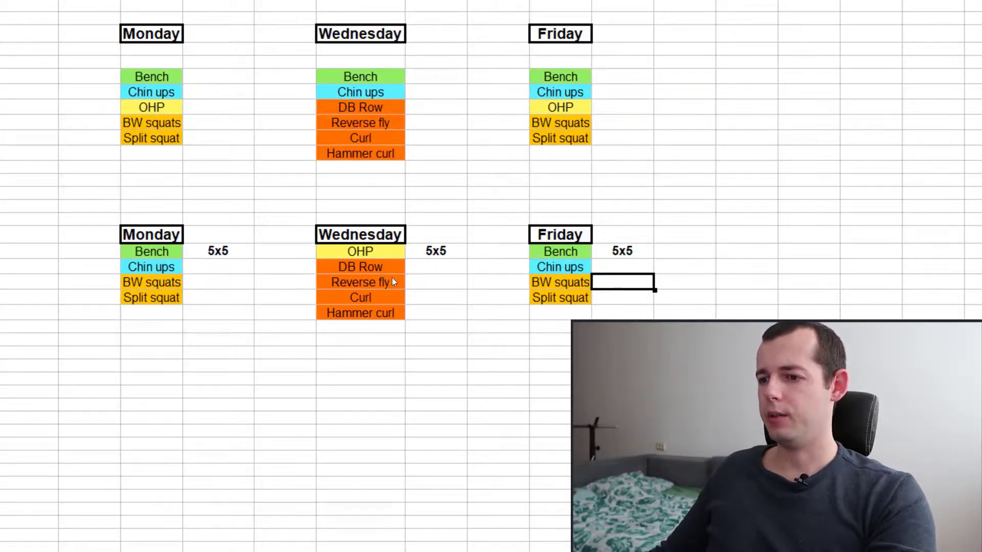
pyautogui.click(358, 268)
pyautogui.click(379, 290)
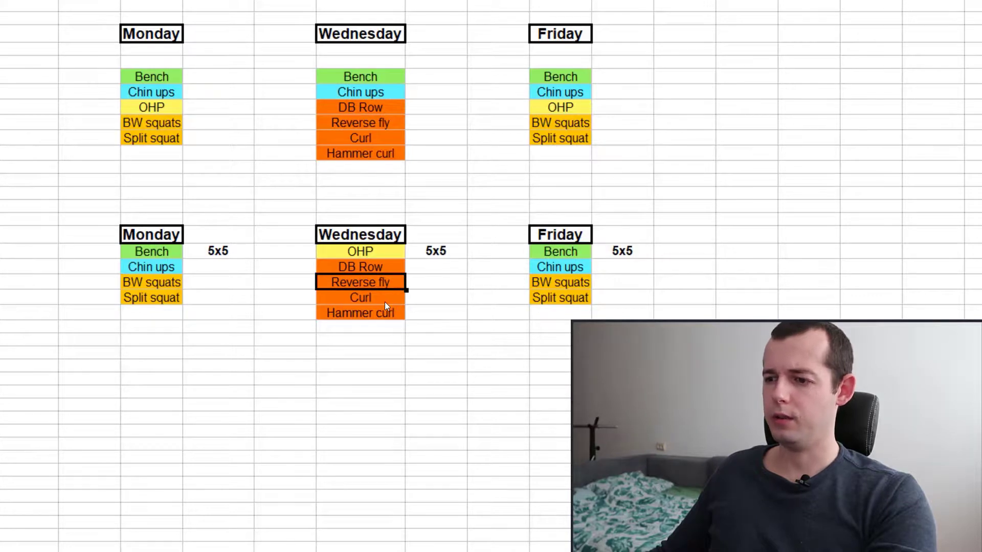
pyautogui.click(371, 299)
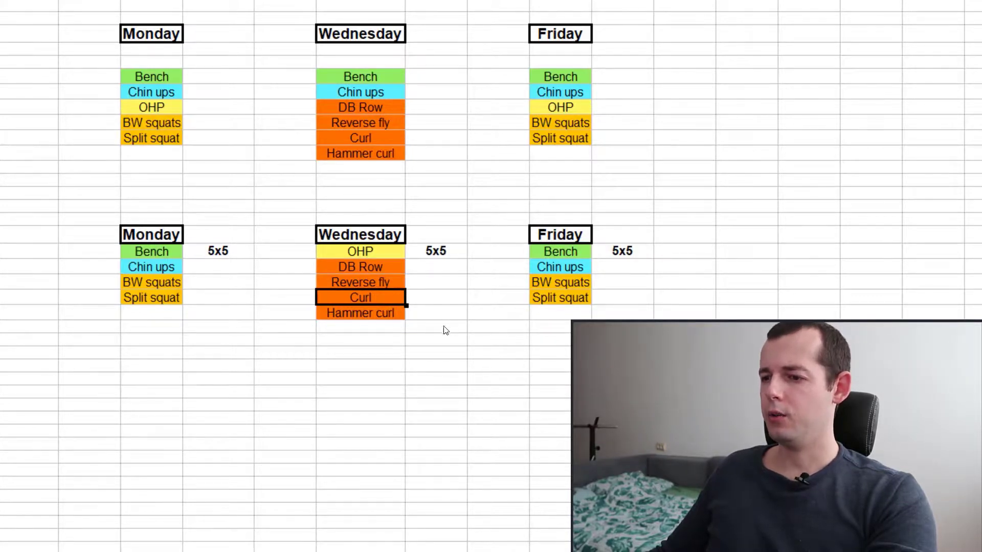
pyautogui.click(379, 314)
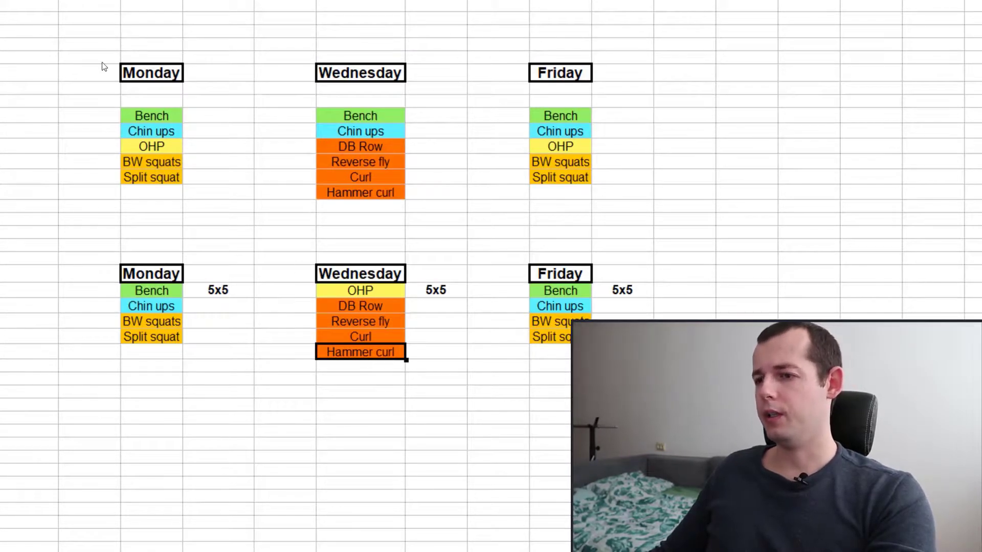
pyautogui.moveTo(103, 60); pyautogui.dragTo(639, 221)
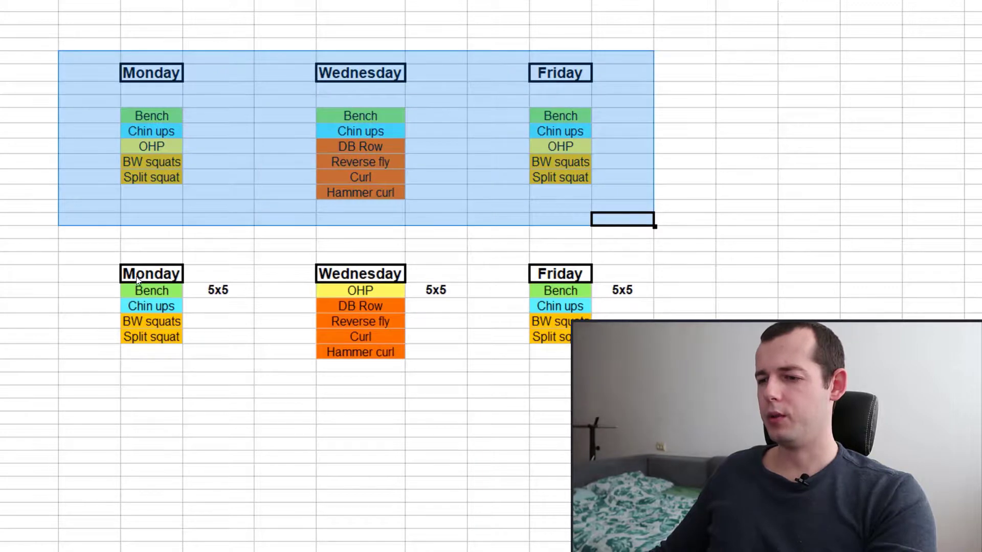
pyautogui.moveTo(126, 271); pyautogui.dragTo(708, 378)
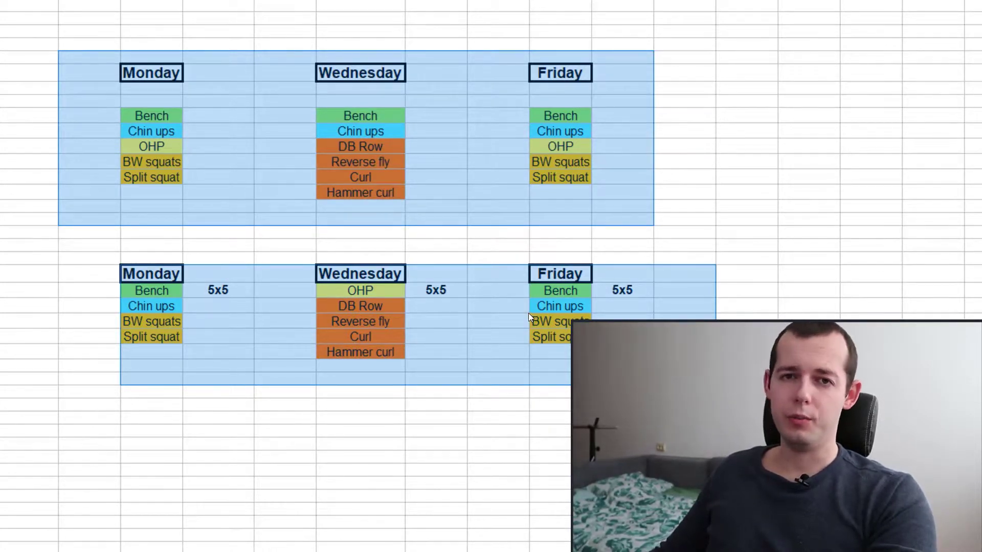
pyautogui.click(210, 367)
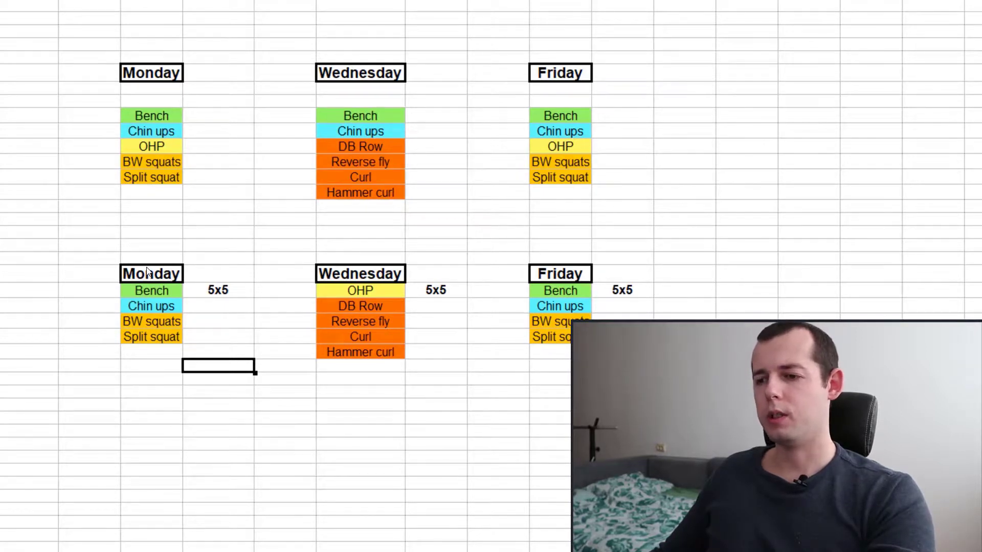
pyautogui.click(163, 290)
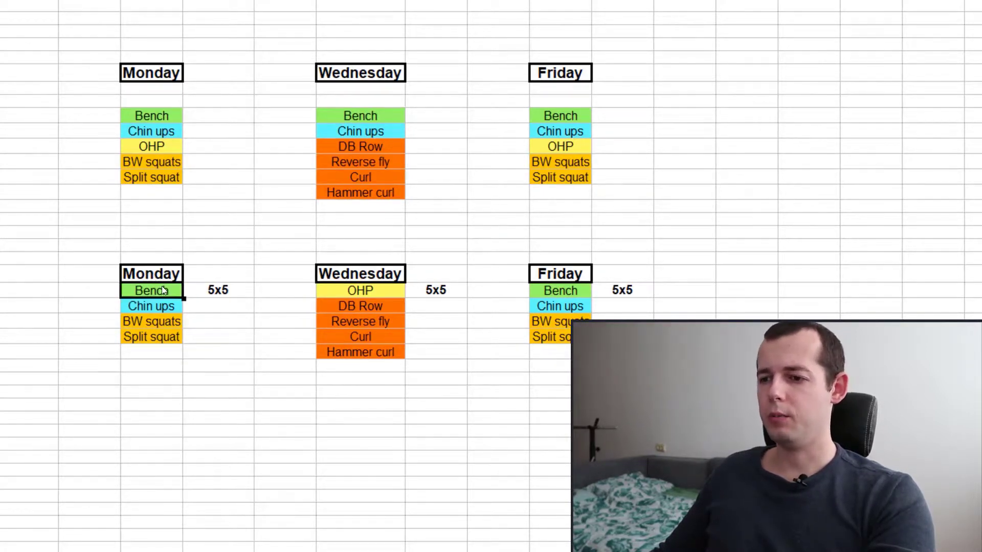
pyautogui.keyDown('ctrl'); pyautogui.click(373, 292); pyautogui.keyUp('ctrl')
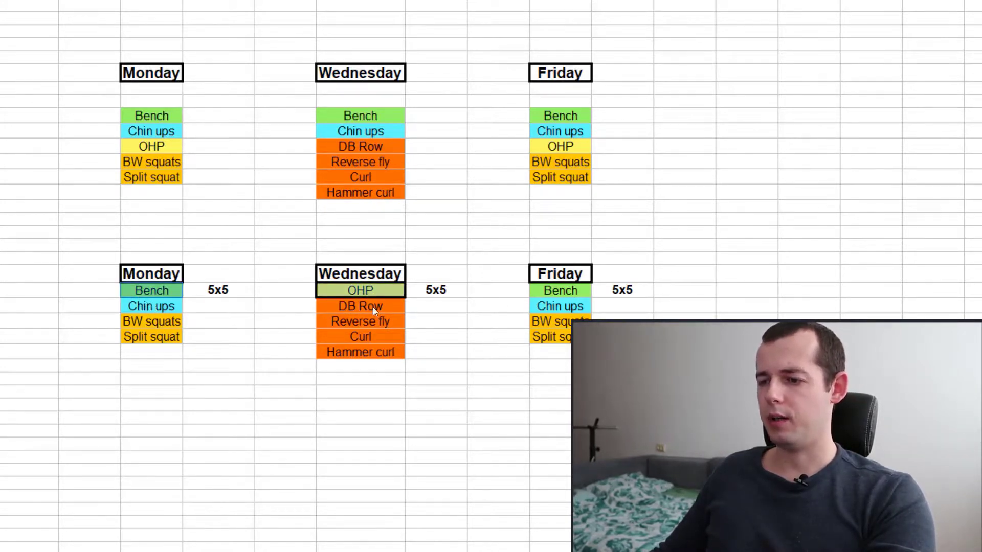
pyautogui.click(444, 383)
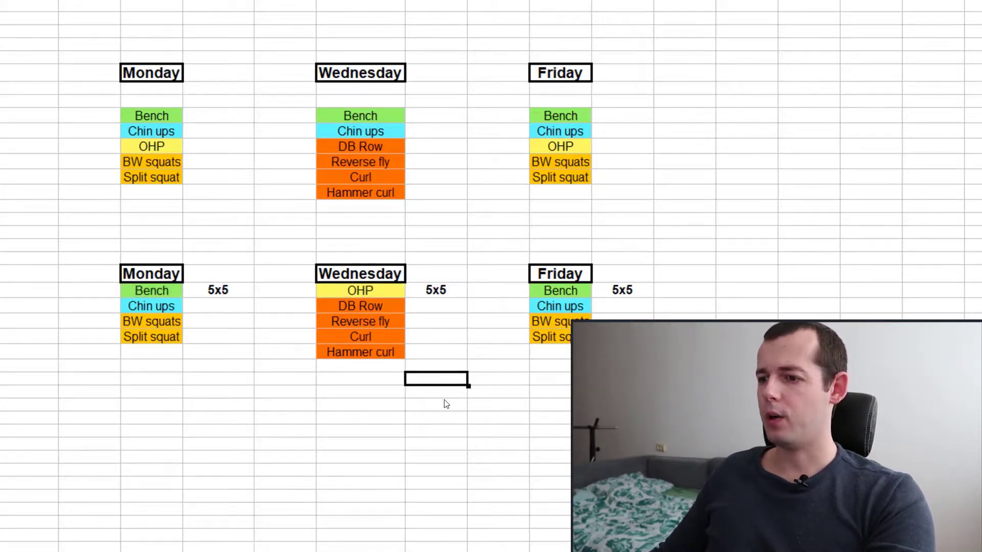
pyautogui.scroll(-3, 410, 447)
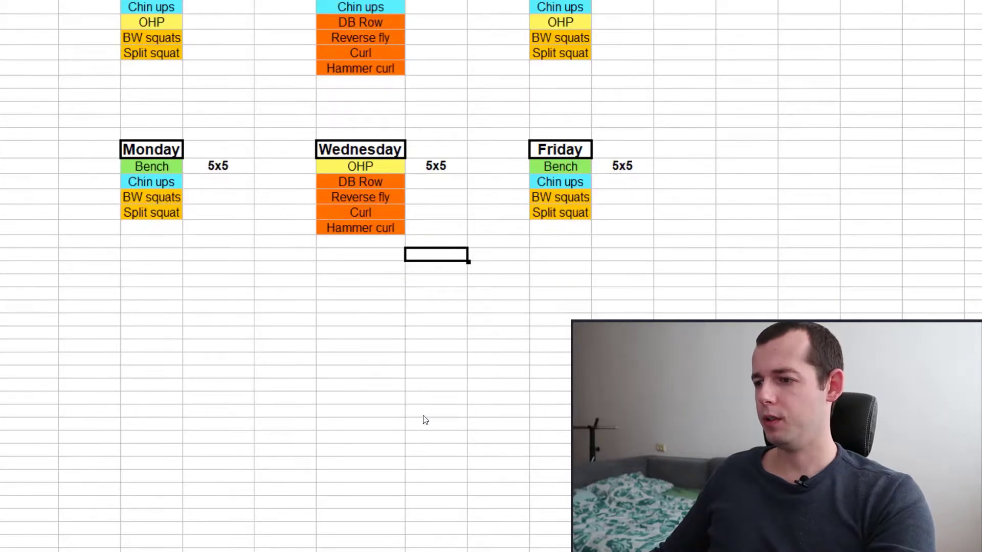